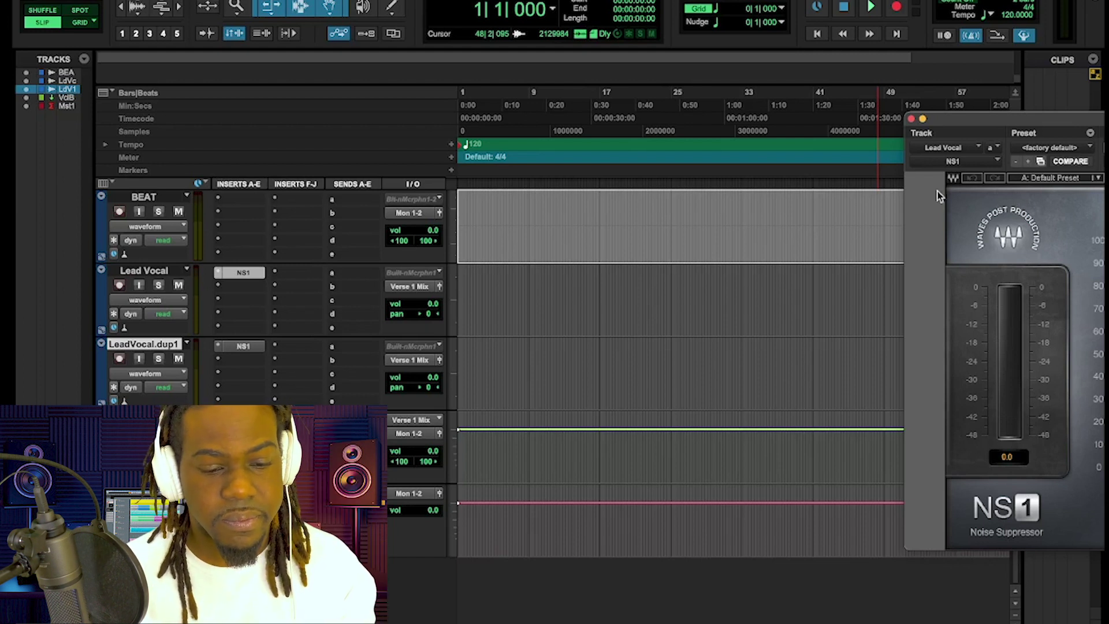
Step: Set the NS1 noise suppressor's fader on the Lead Vocal track to about 19.4
click(245, 273)
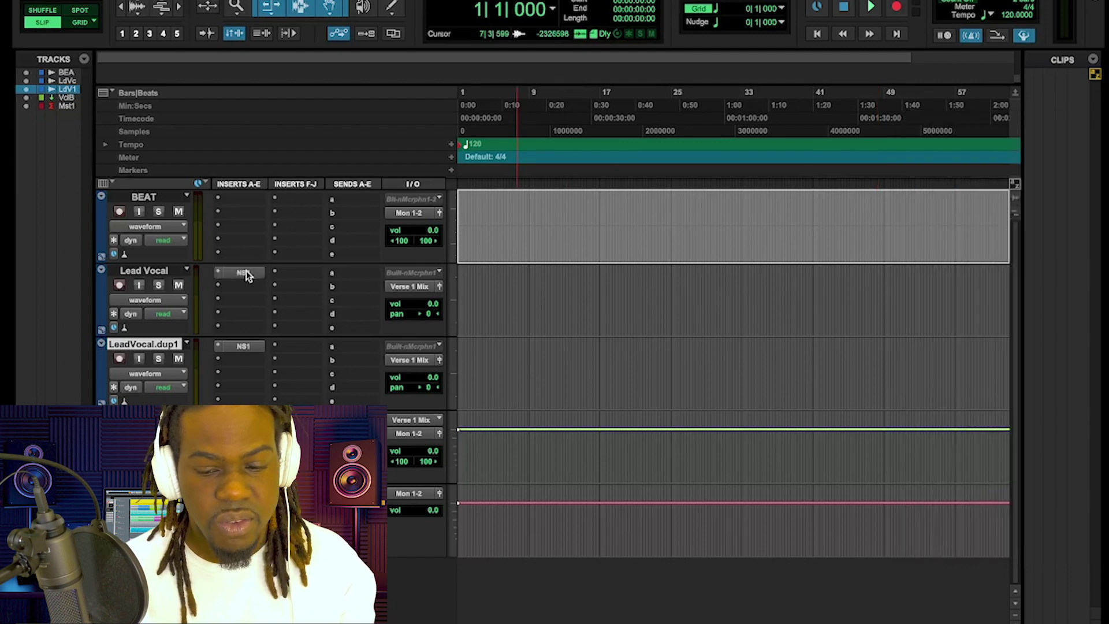
click(244, 273)
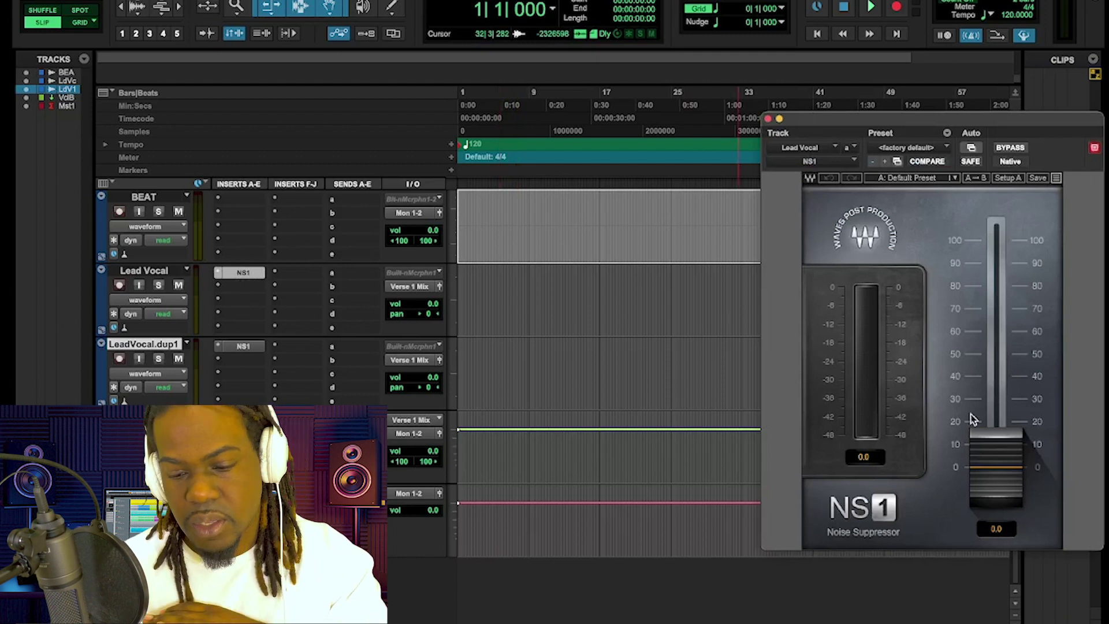
drag(1020, 453, 1012, 461)
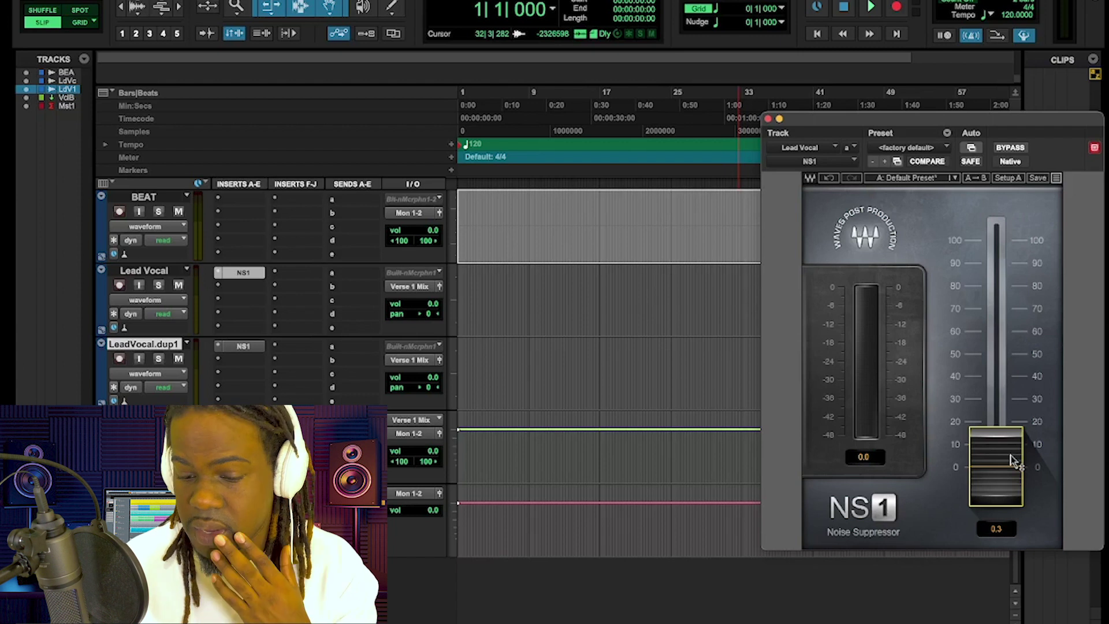
drag(996, 467, 996, 433)
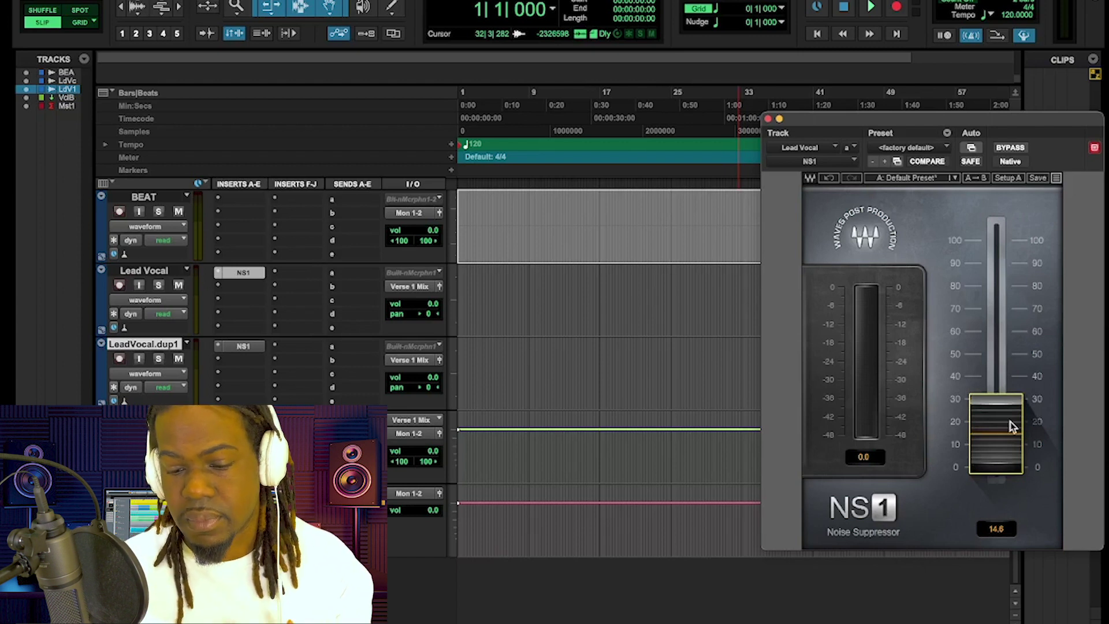
mouse_move(1012, 426)
mouse_down()
mouse_move(1012, 403)
mouse_move(1012, 415)
mouse_up()
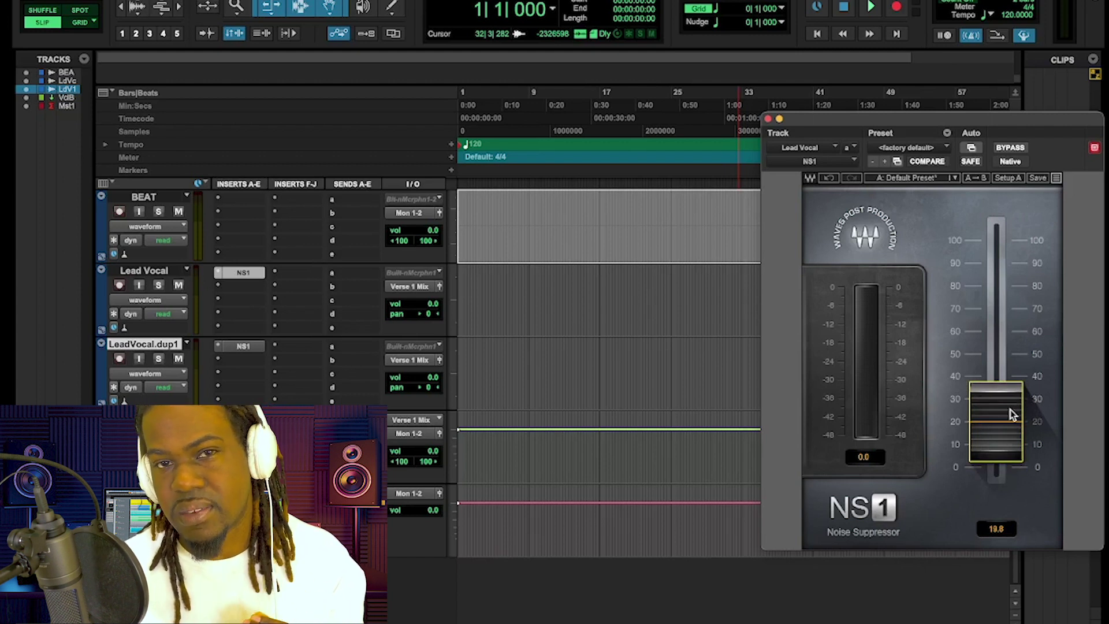
drag(1010, 410, 1010, 247)
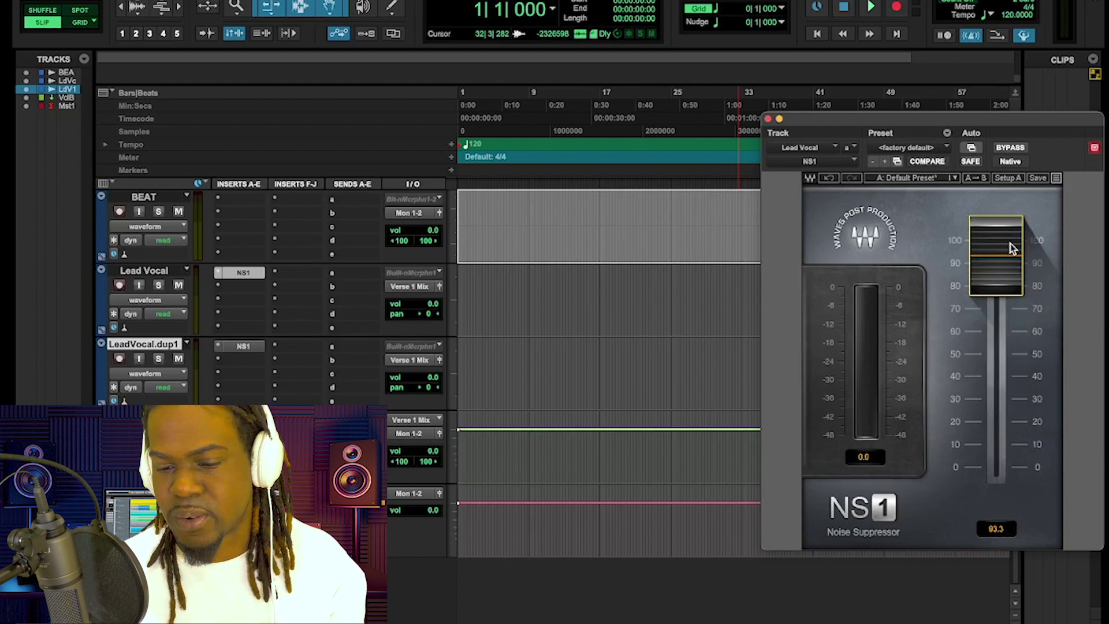
drag(996, 254, 995, 423)
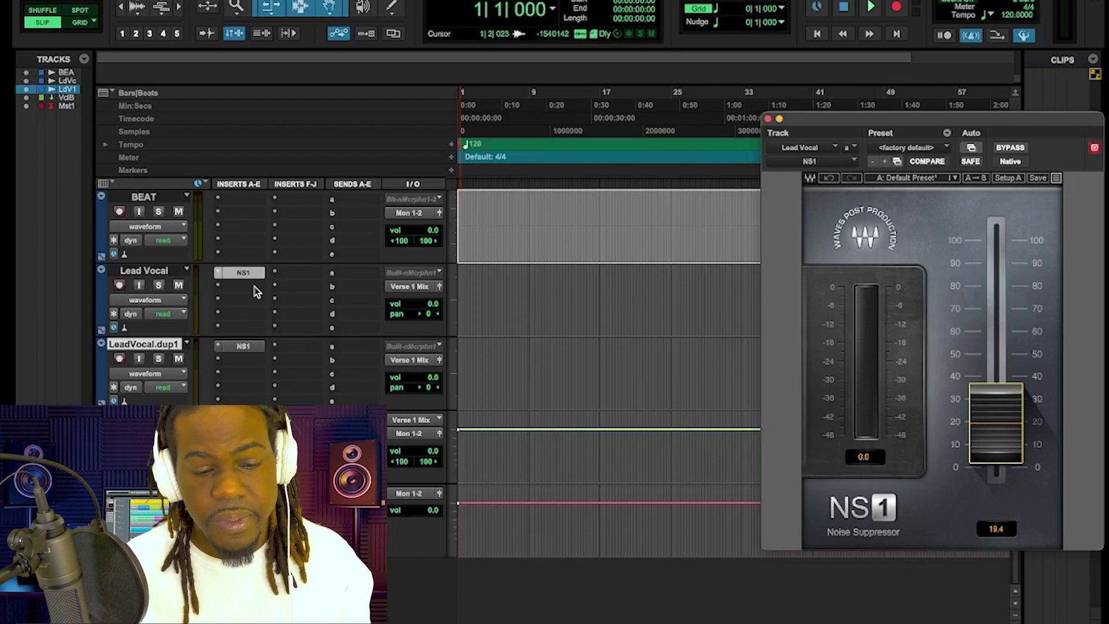
Step: Insert the EQ3 7-Band (mono) equalizer in the Lead Vocal track's second insert slot and move its window clear of the inserts
click(256, 291)
mouse_move(278, 287)
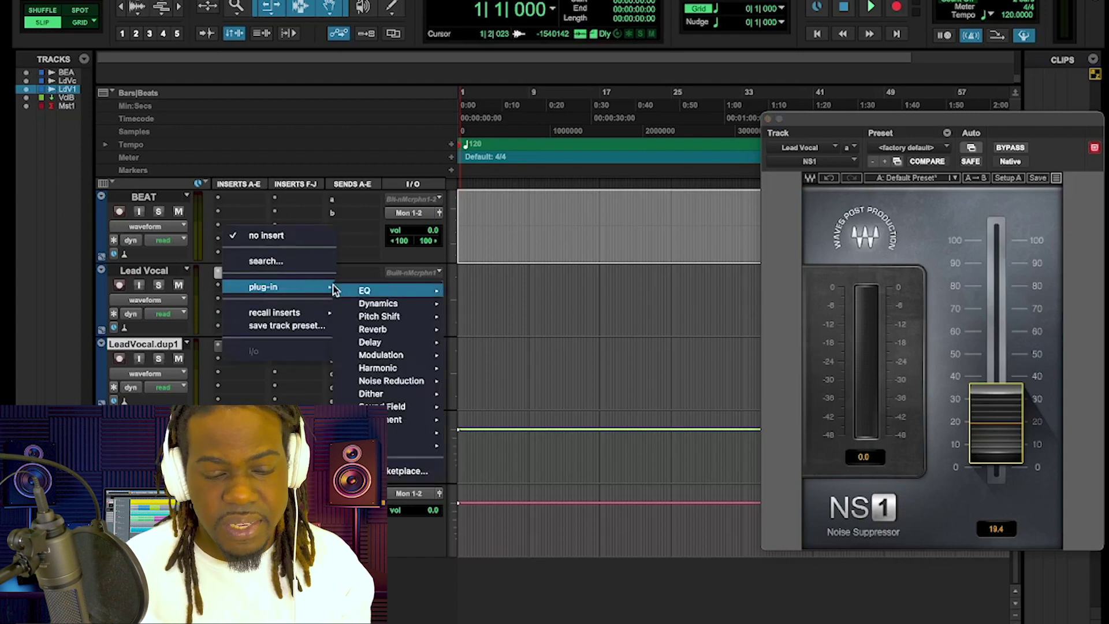
mouse_move(370, 287)
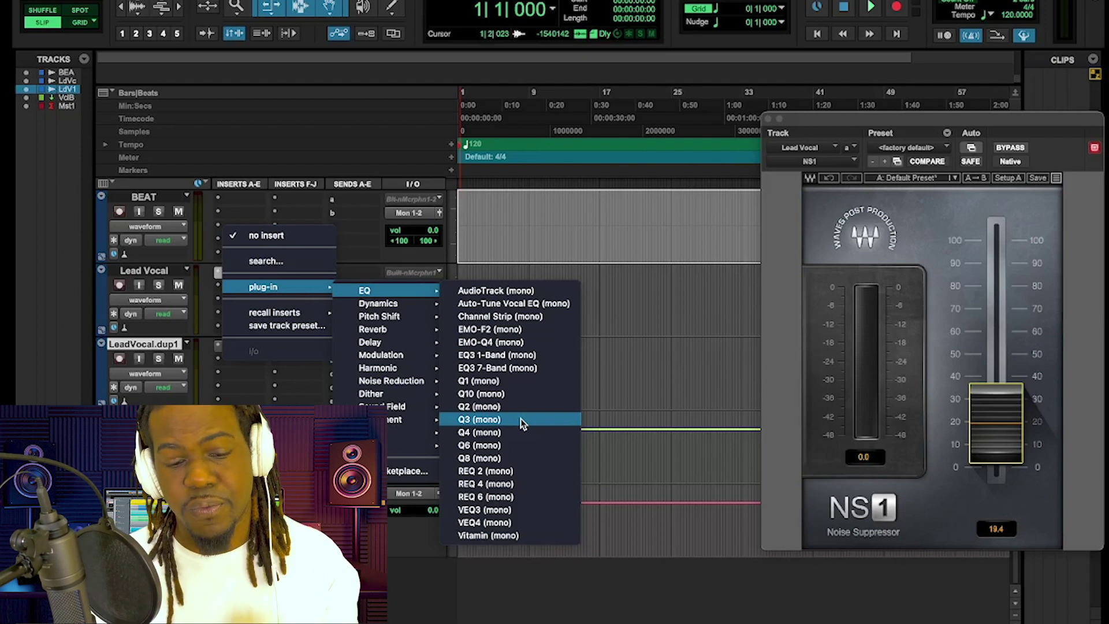
click(497, 368)
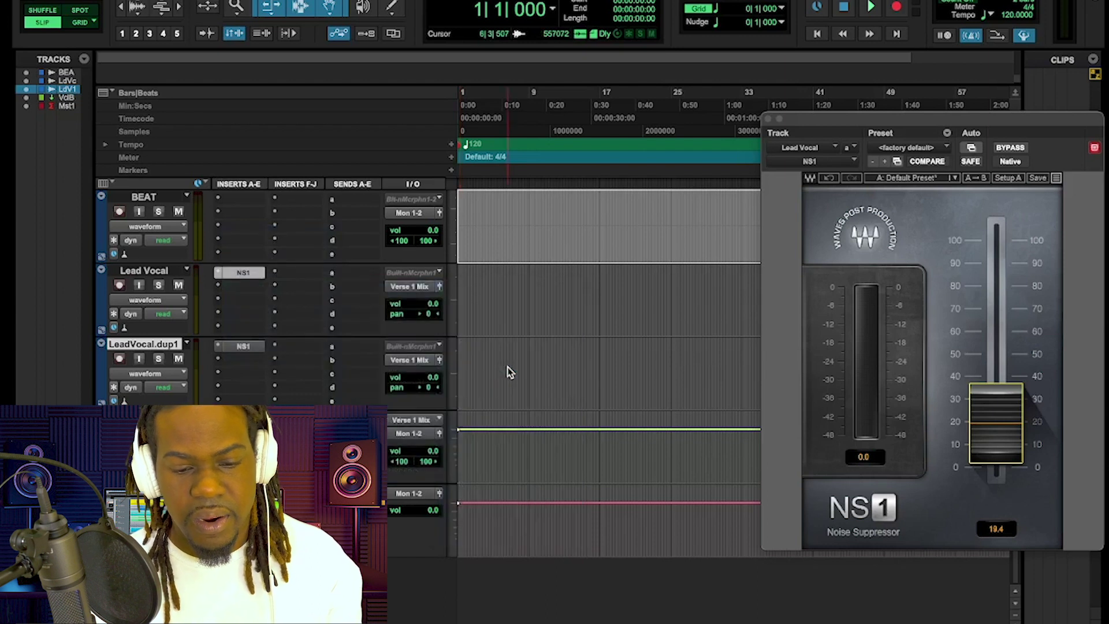
drag(924, 116, 582, 118)
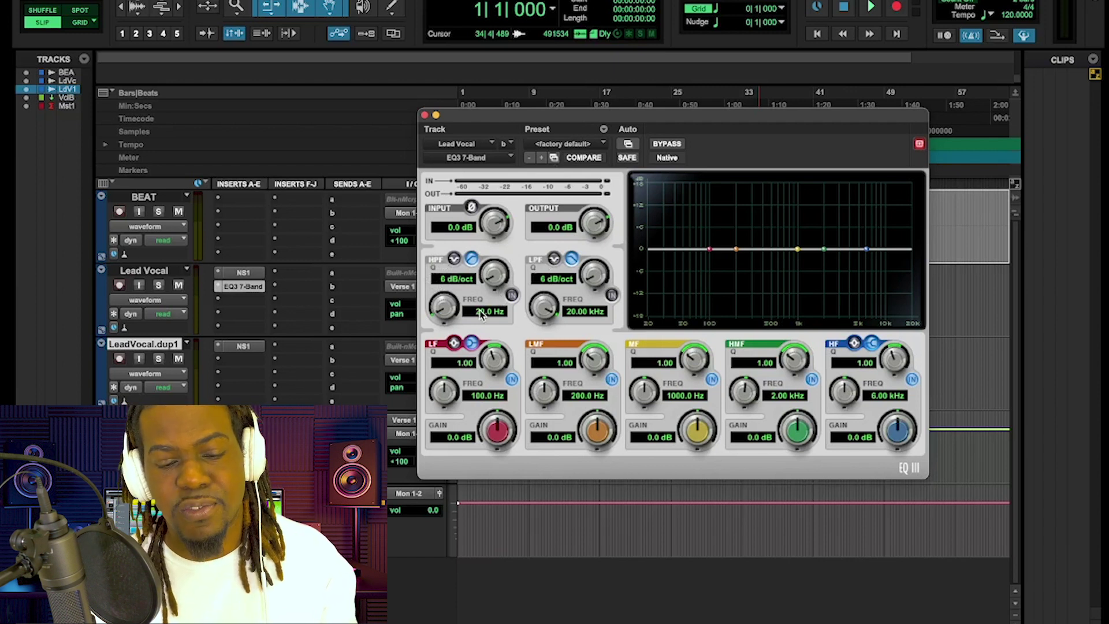
Step: Enable the Lead Vocal EQ's high-pass filter at about 464.6 Hz with a 12 dB/oct slope
click(512, 296)
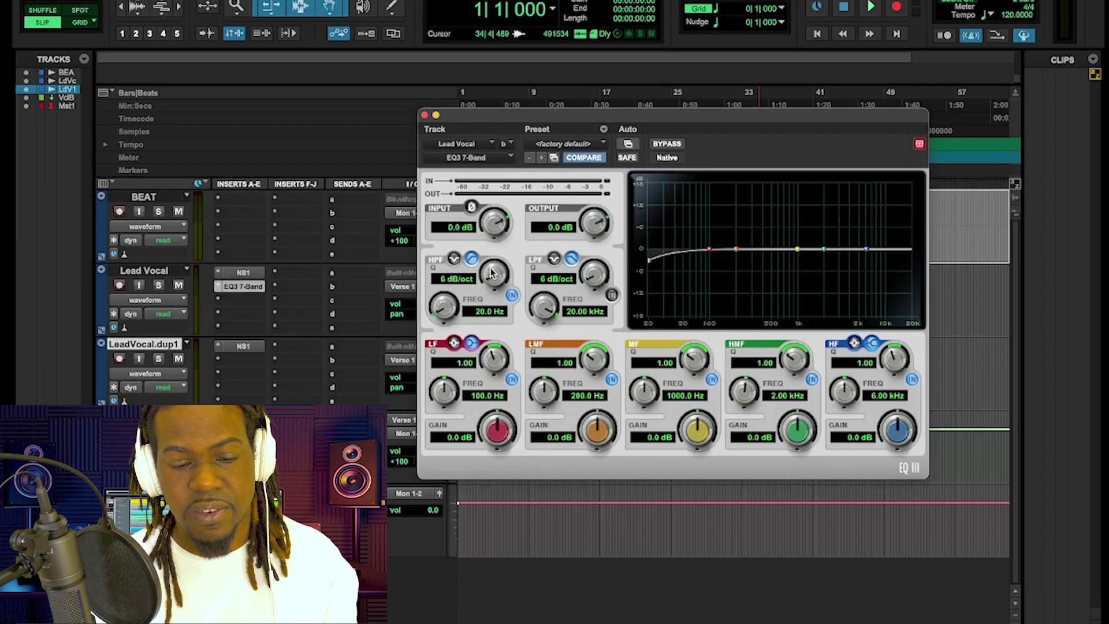
drag(494, 271, 439, 238)
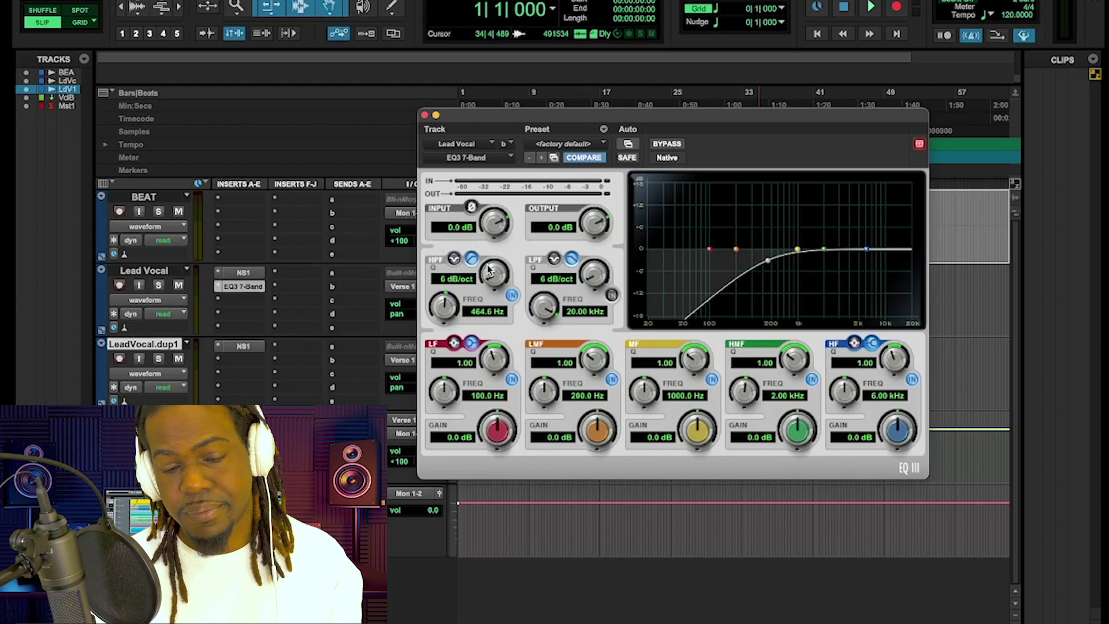
drag(491, 279, 486, 168)
drag(496, 112, 595, 85)
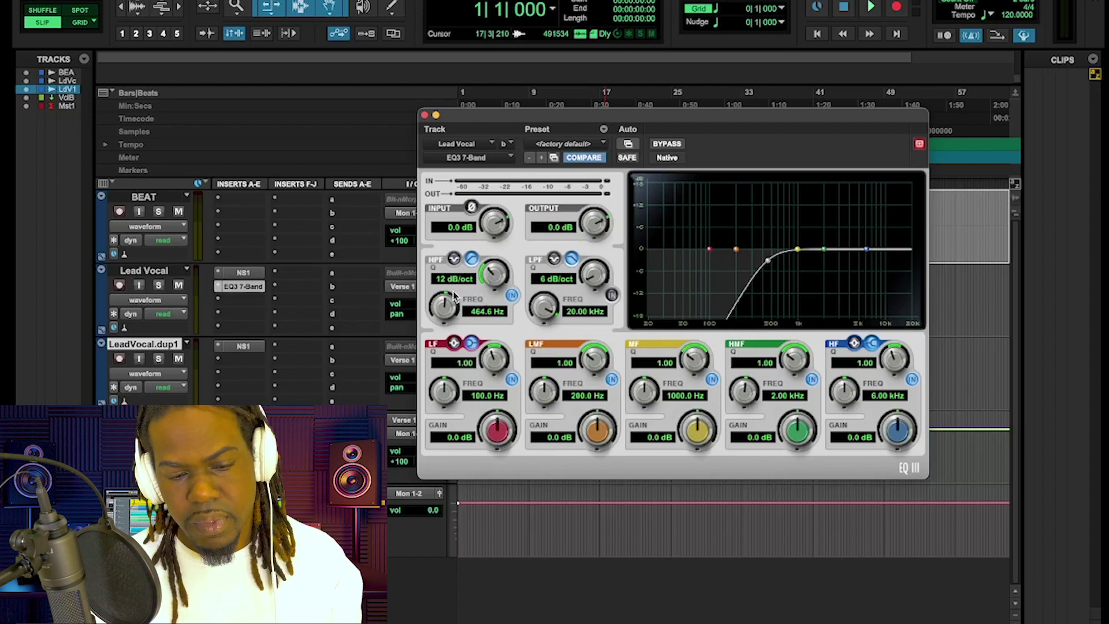
Step: Lower the high-pass filter's frequency on the Lead Vocal EQ to about 172.9 Hz
mouse_move(449, 304)
mouse_down()
mouse_move(453, 346)
mouse_move(449, 320)
mouse_up()
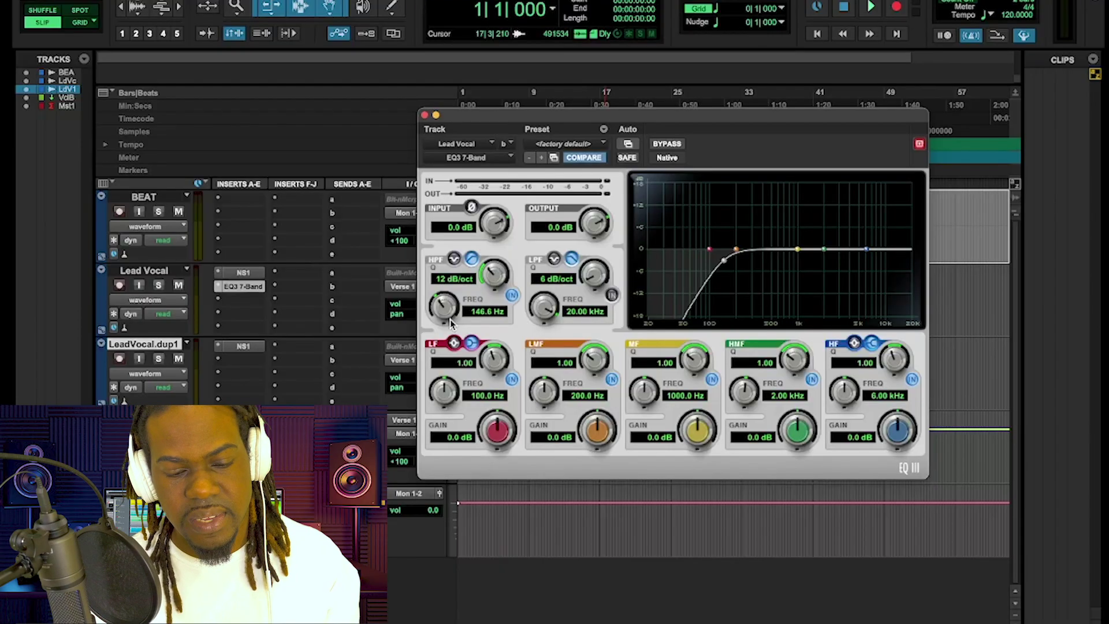
scroll(449, 319, up, 3)
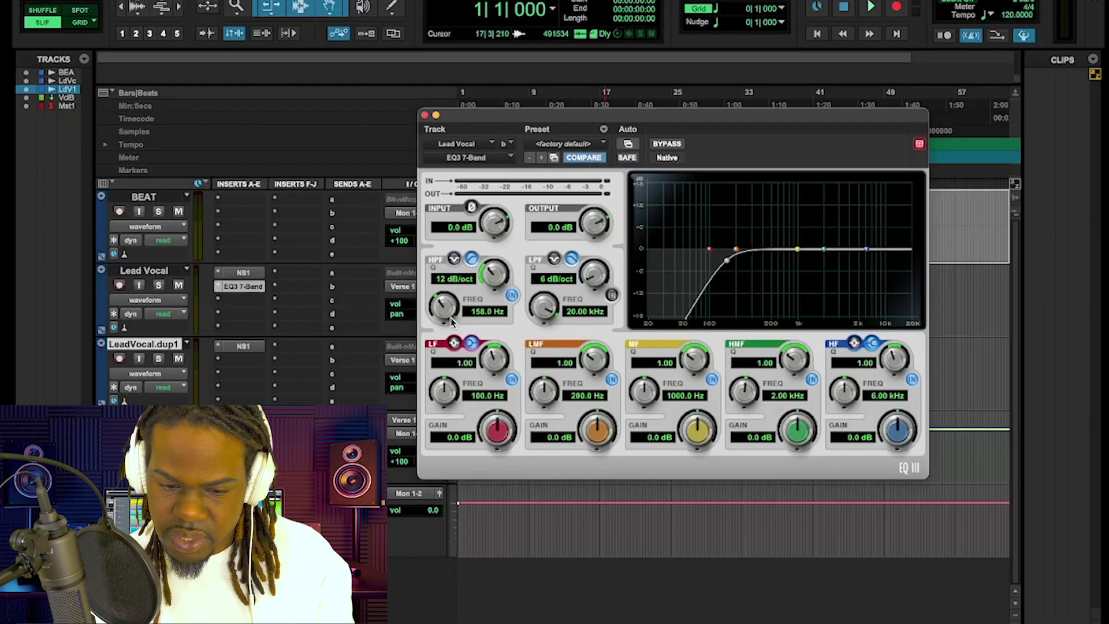
drag(452, 321, 451, 313)
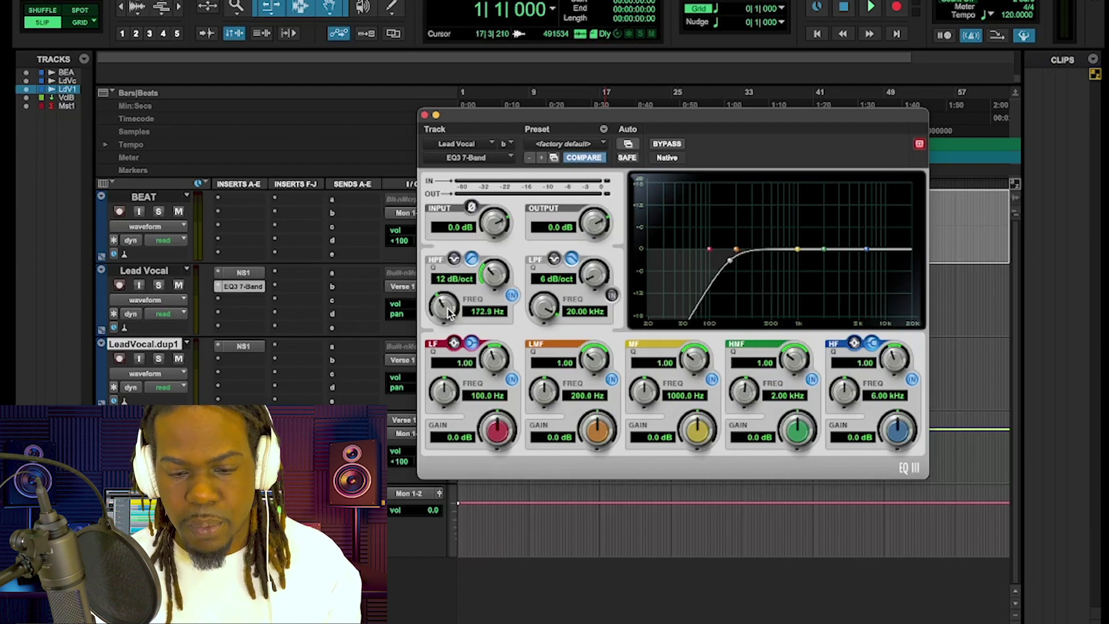
scroll(450, 314, up, 4)
drag(449, 314, 449, 321)
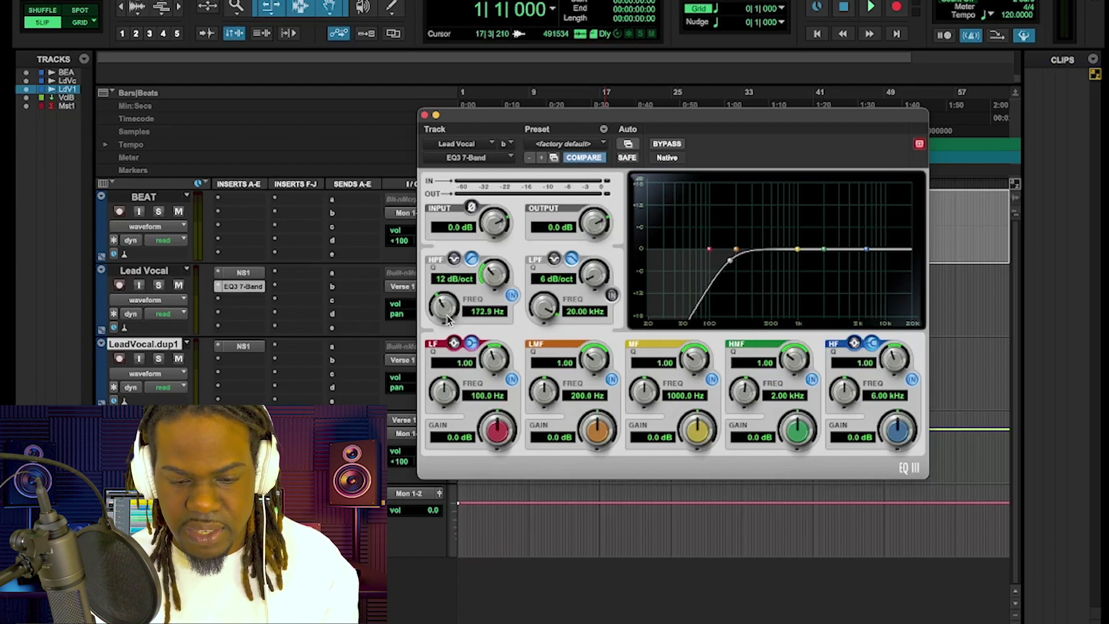
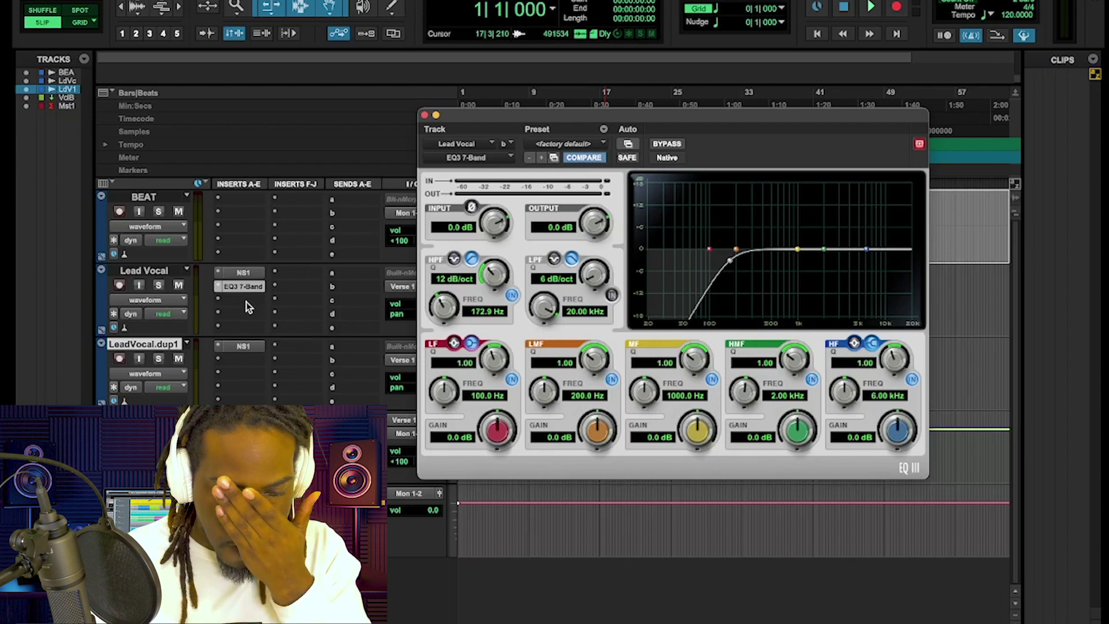
click(246, 303)
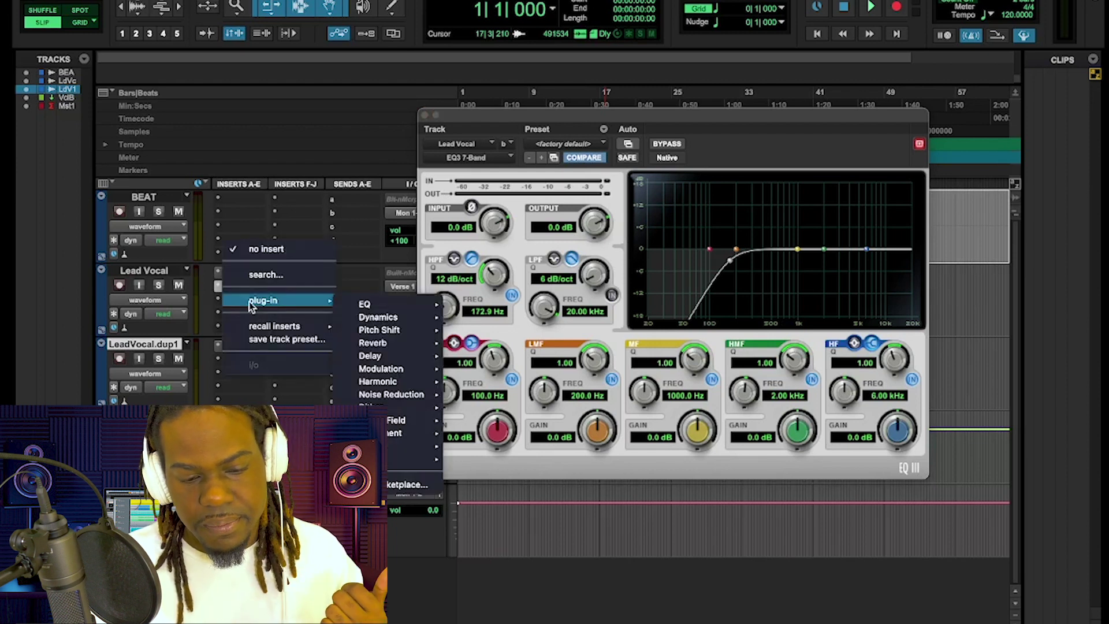
mouse_move(312, 306)
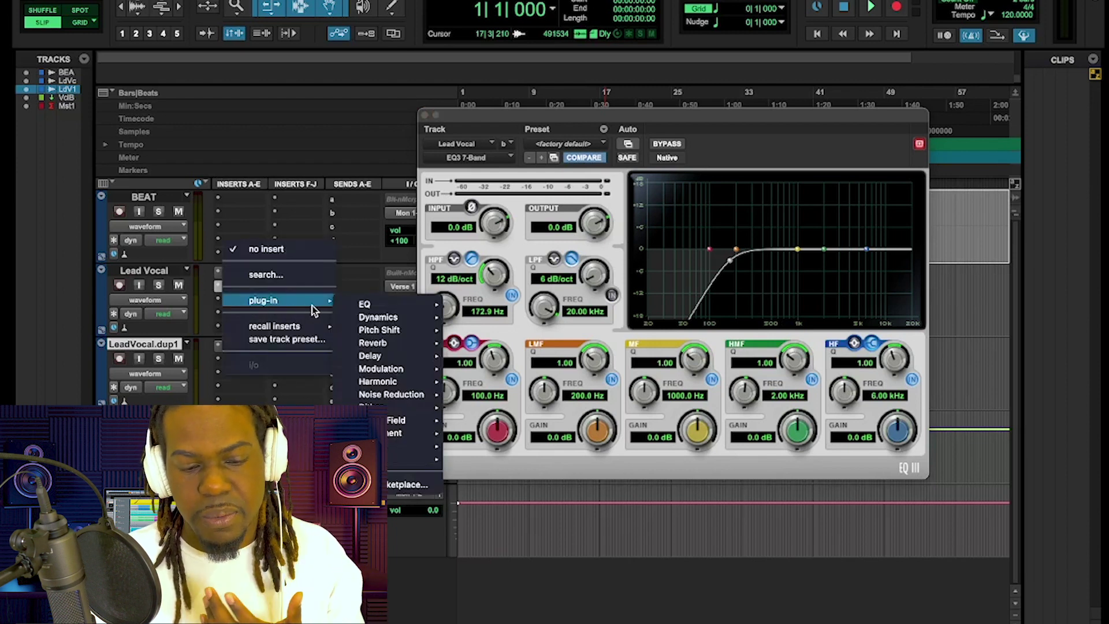
mouse_move(401, 359)
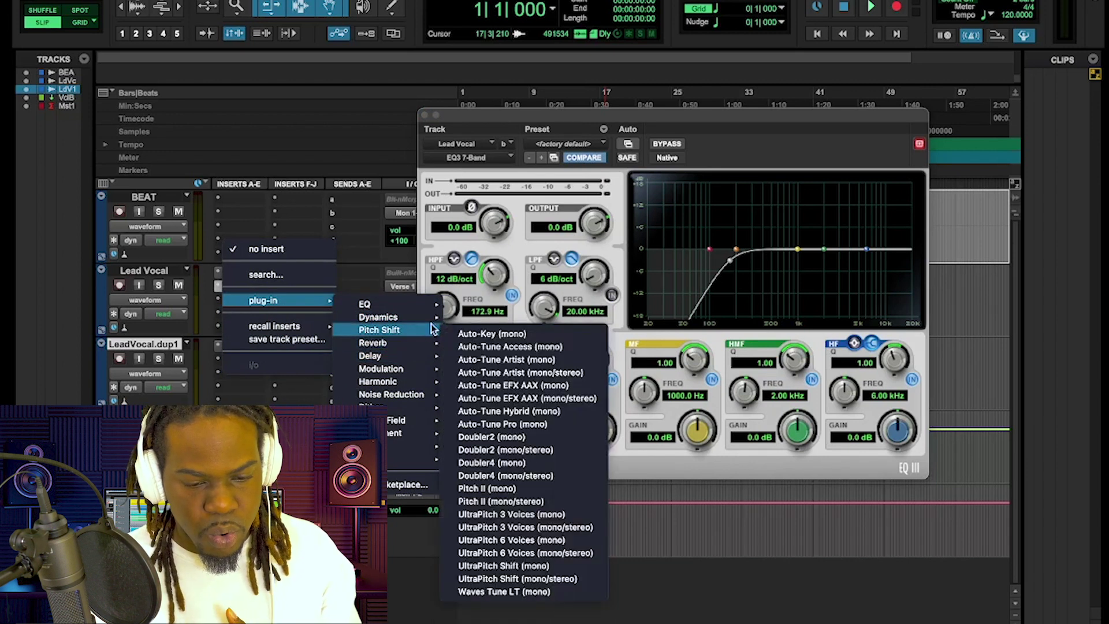
mouse_move(434, 388)
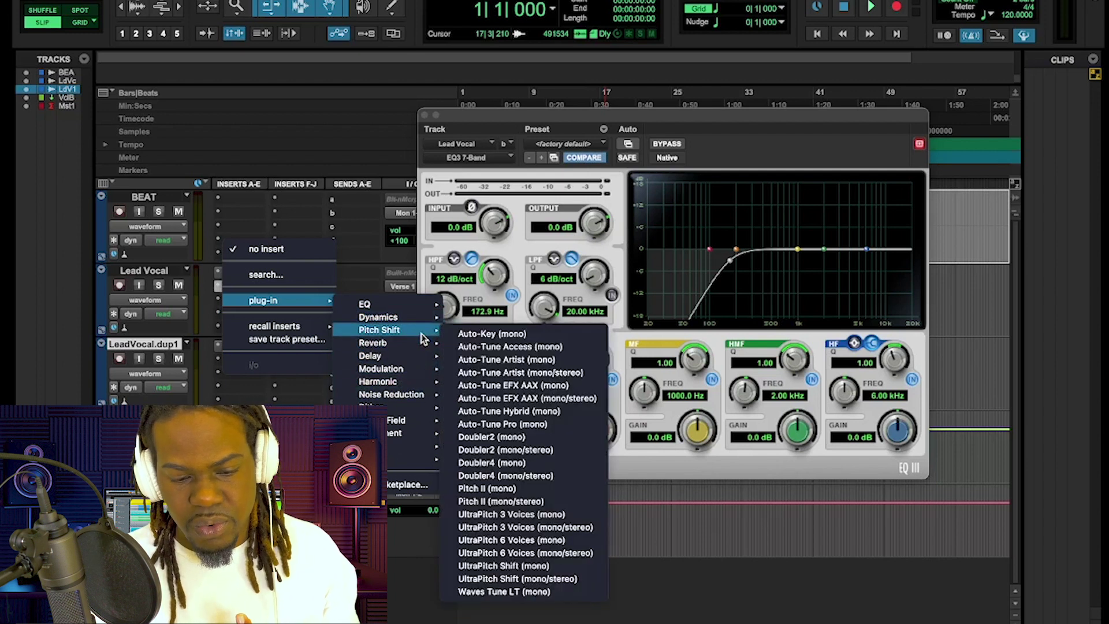
click(210, 306)
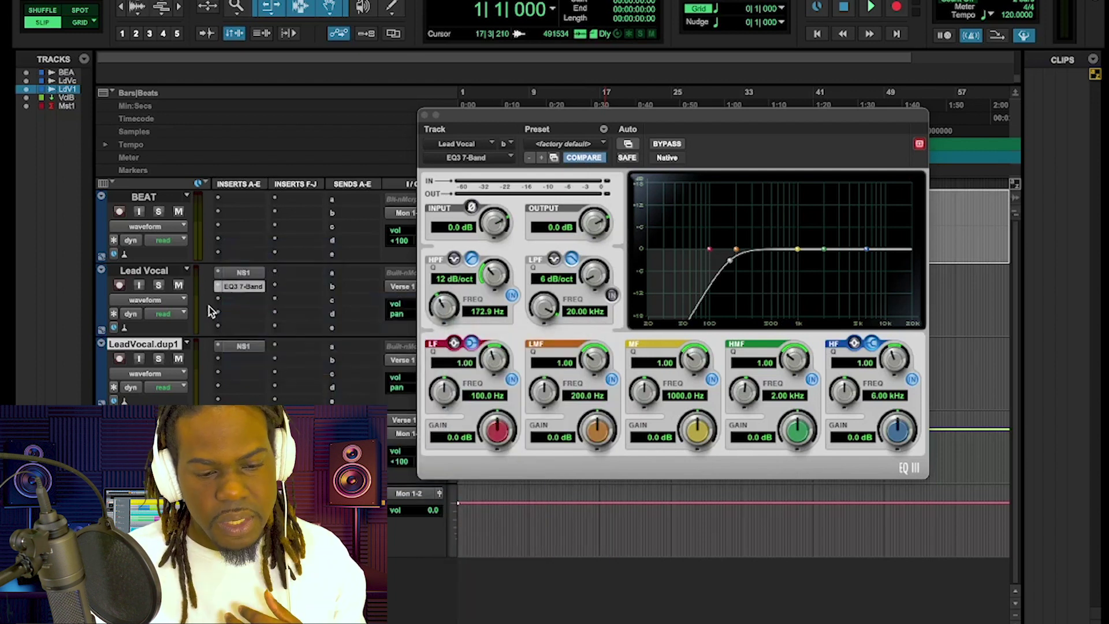
Step: Insert the C1 comp (mono) compressor in the Lead Vocal track's third insert slot
click(245, 301)
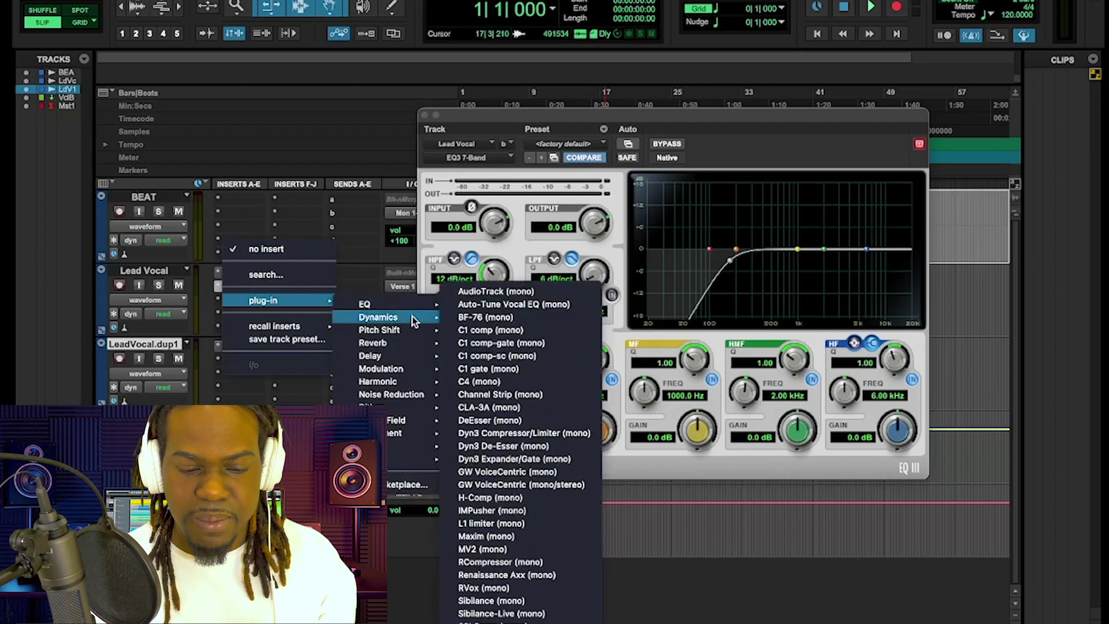
mouse_move(431, 318)
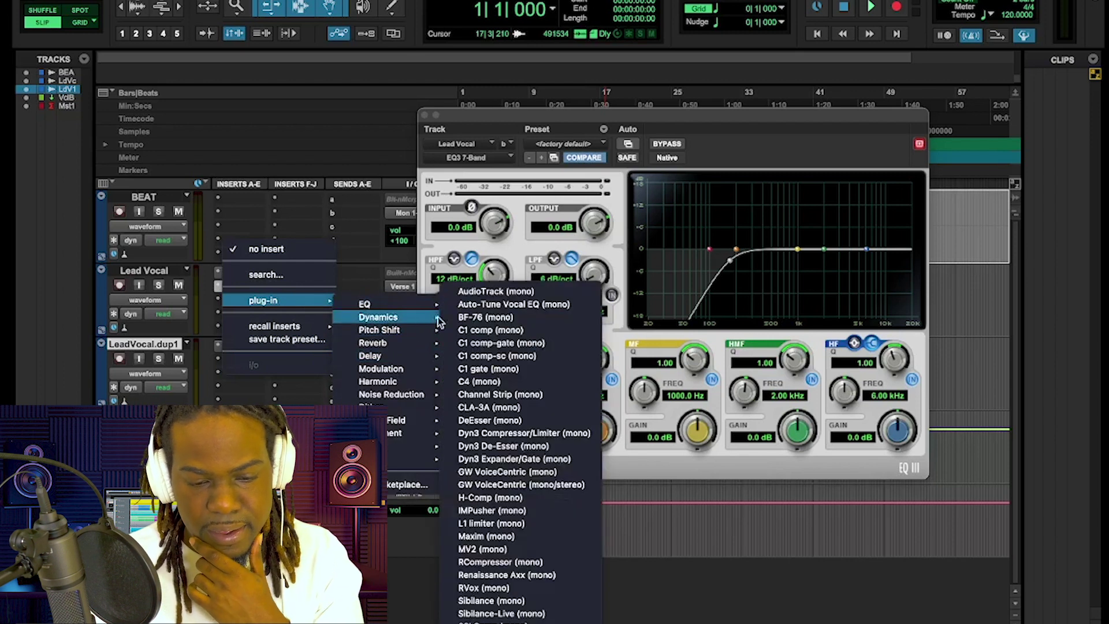
click(492, 331)
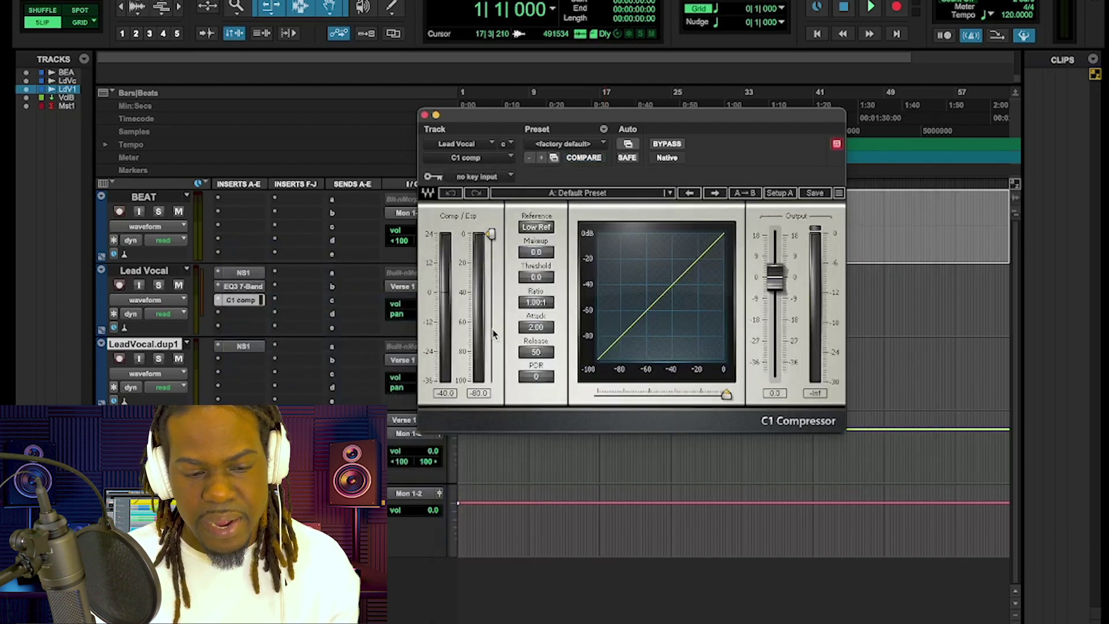
Step: Replace the C1 compressor on the Lead Vocal track with RCompressor (mono) and try its threshold slider
click(218, 313)
mouse_move(265, 300)
mouse_move(356, 316)
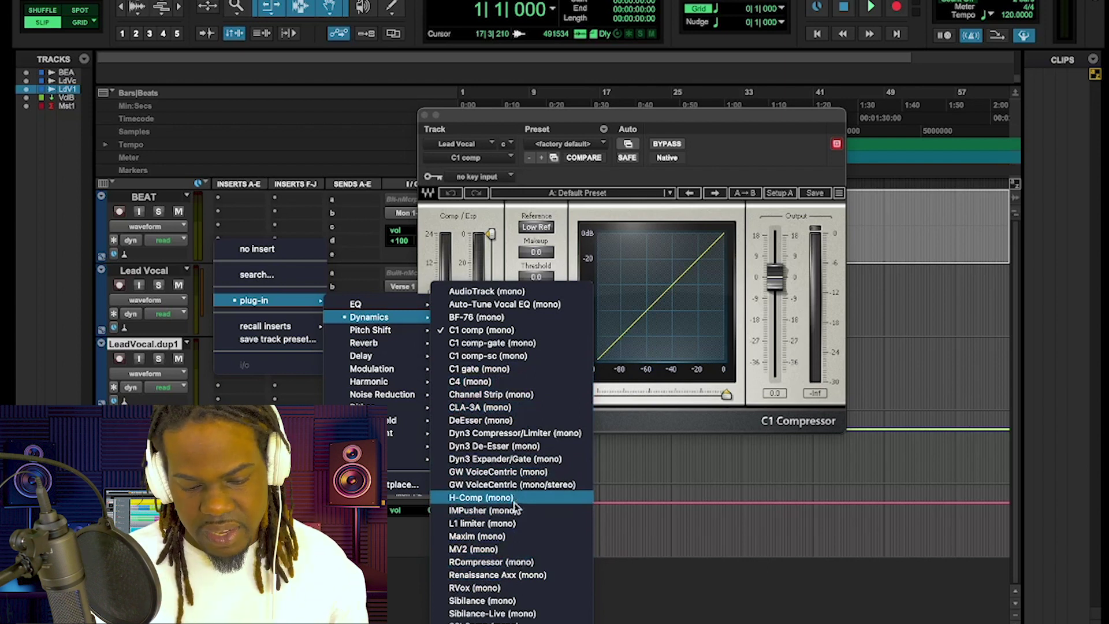
click(519, 563)
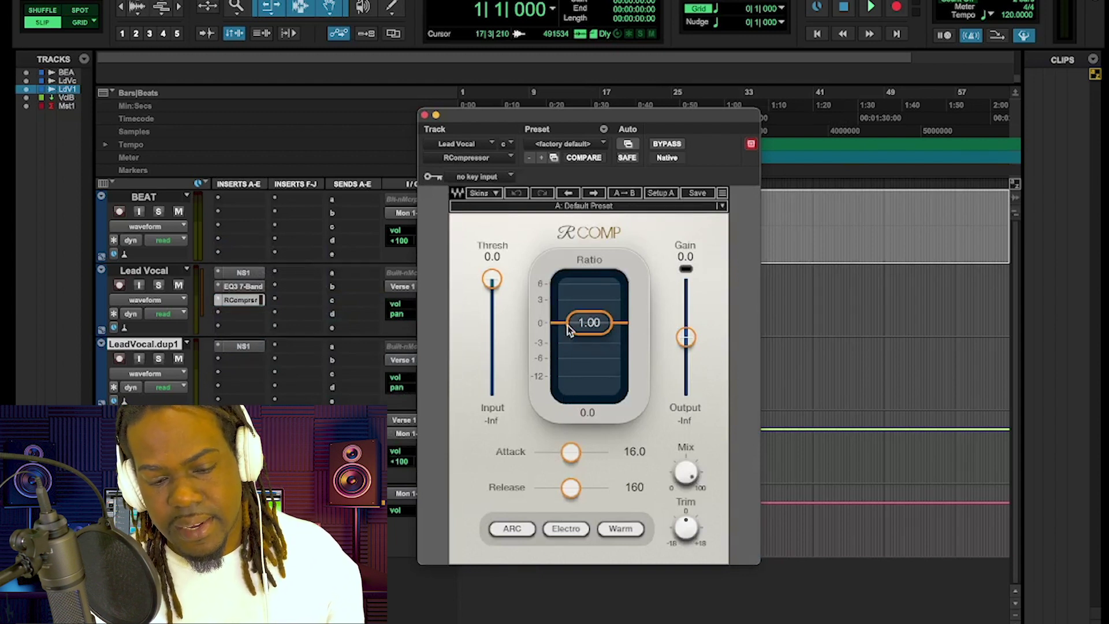
mouse_move(492, 281)
mouse_down()
mouse_move(492, 312)
mouse_move(493, 280)
mouse_up()
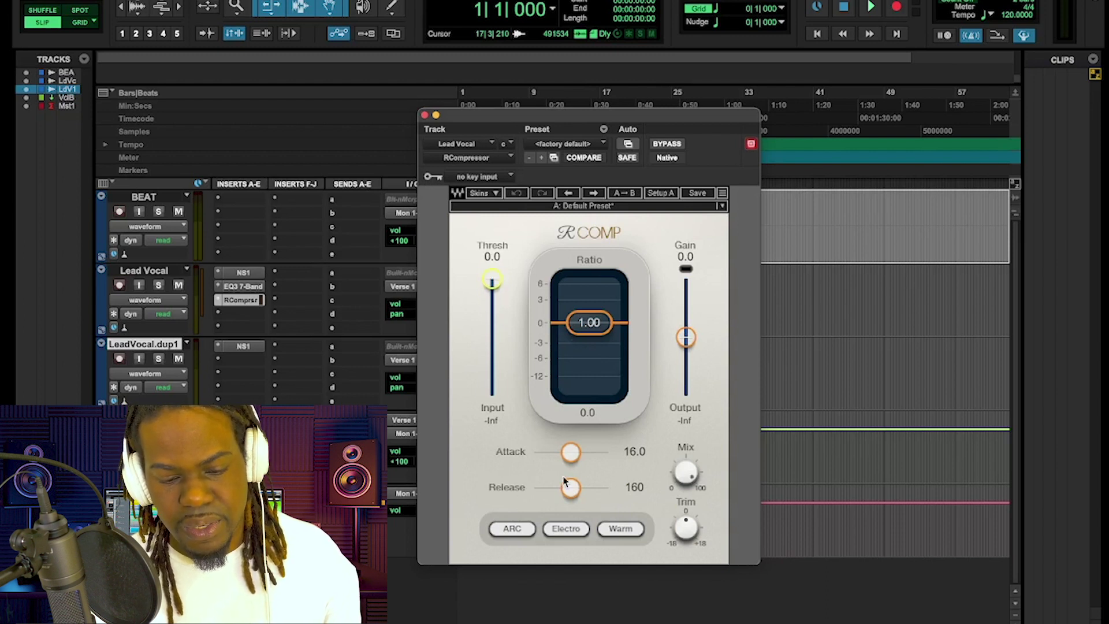
Step: Swap the Lead Vocal's RCompressor for the SSLComp compressor
click(217, 301)
mouse_move(411, 314)
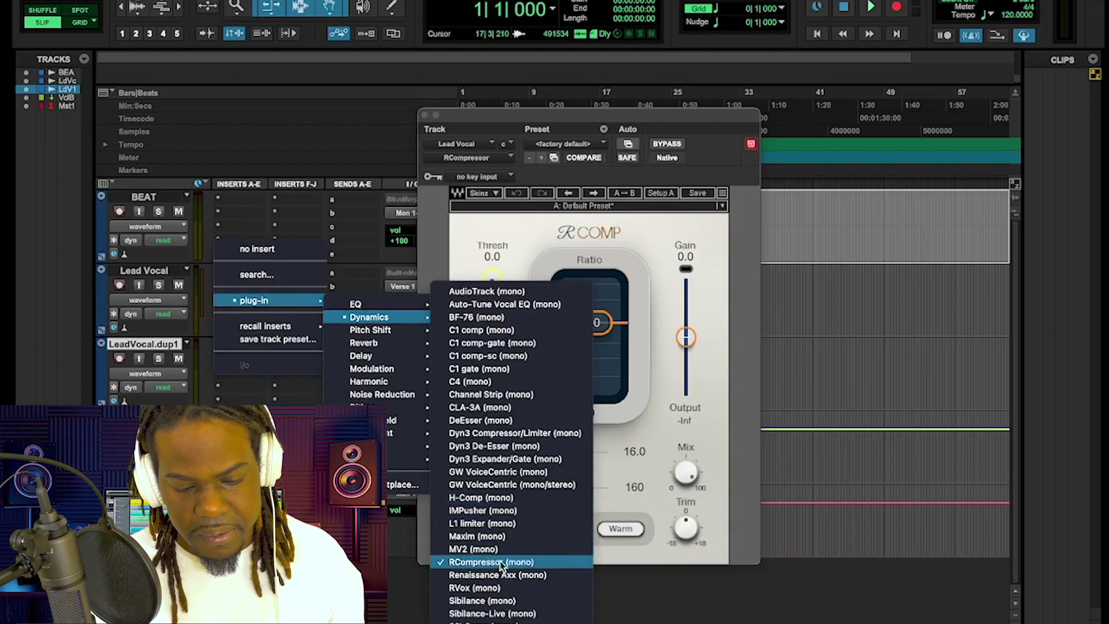
click(491, 622)
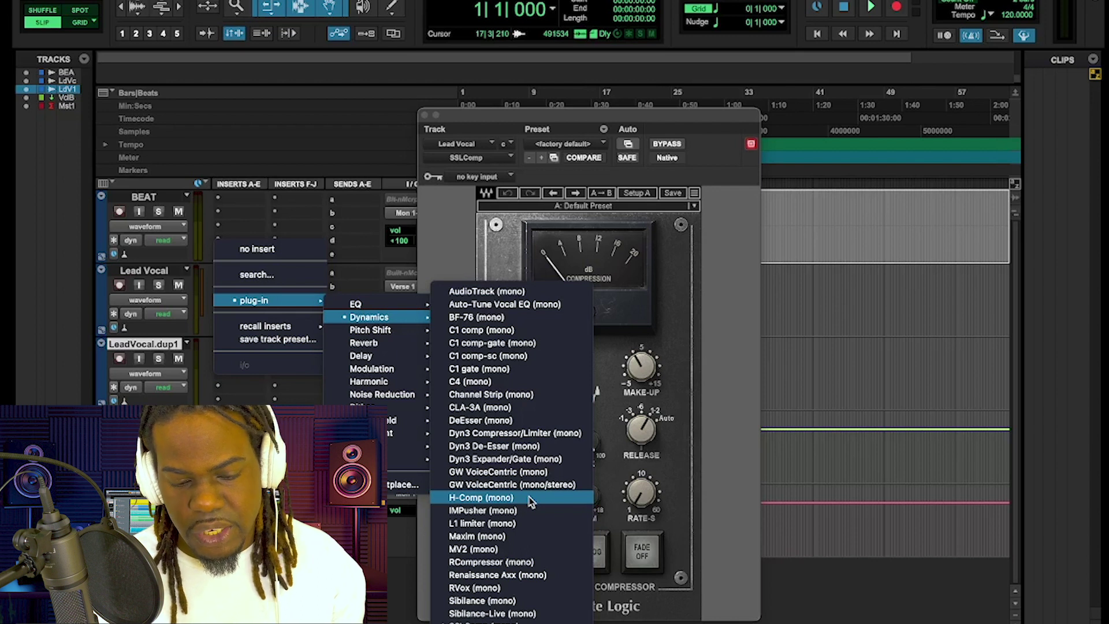
Step: Replace the SSLComp on the Lead Vocal track with H-Comp (mono) and adjust its Analog control
click(531, 501)
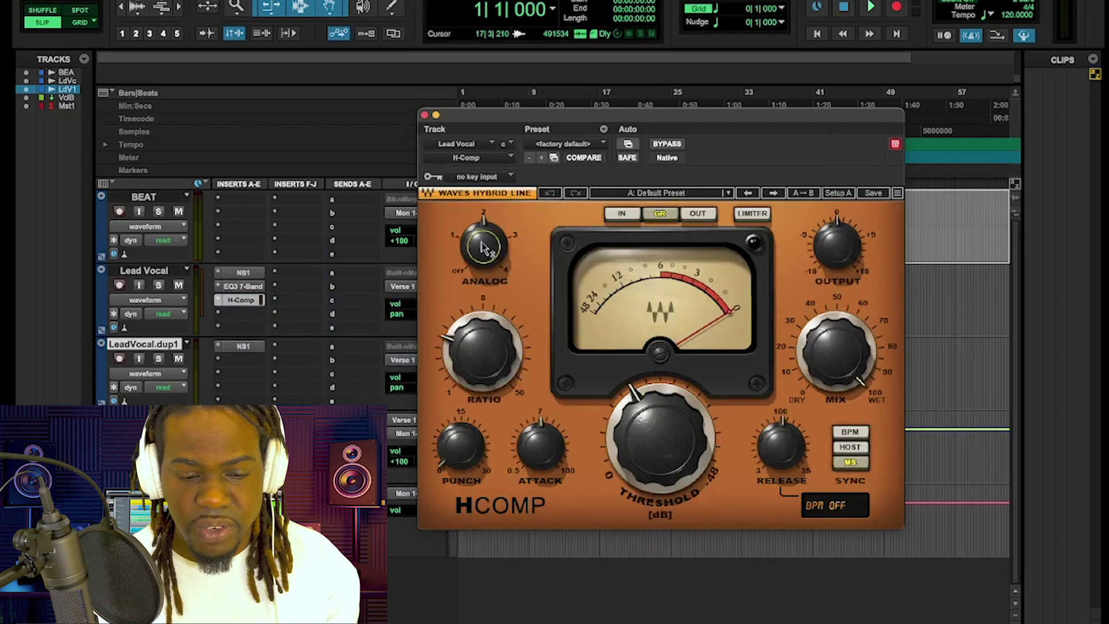
drag(492, 248, 485, 247)
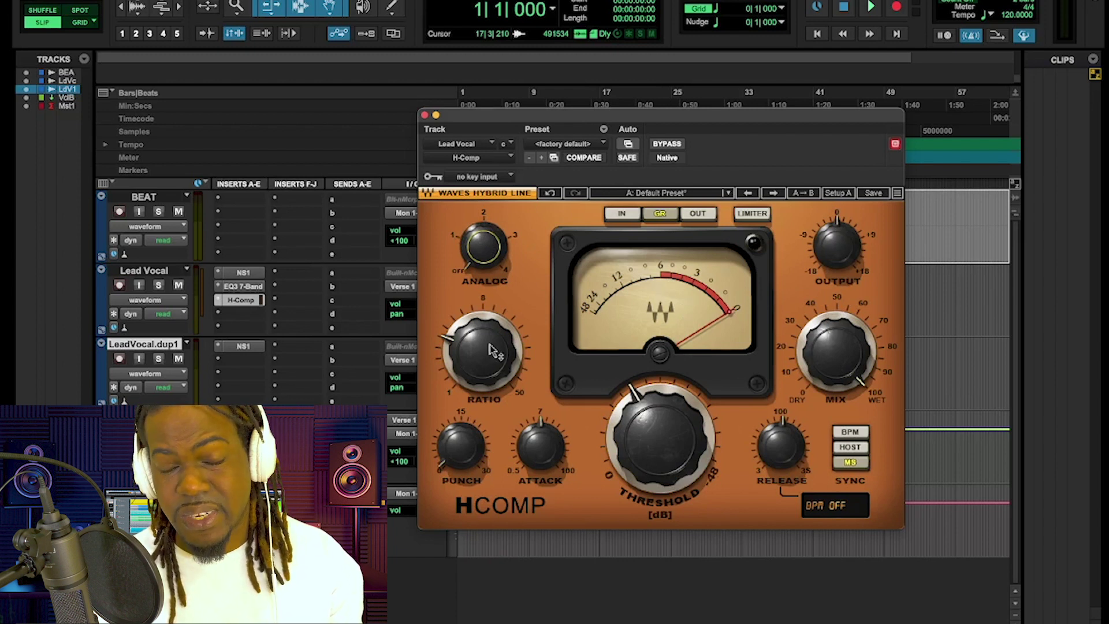
mouse_move(490, 350)
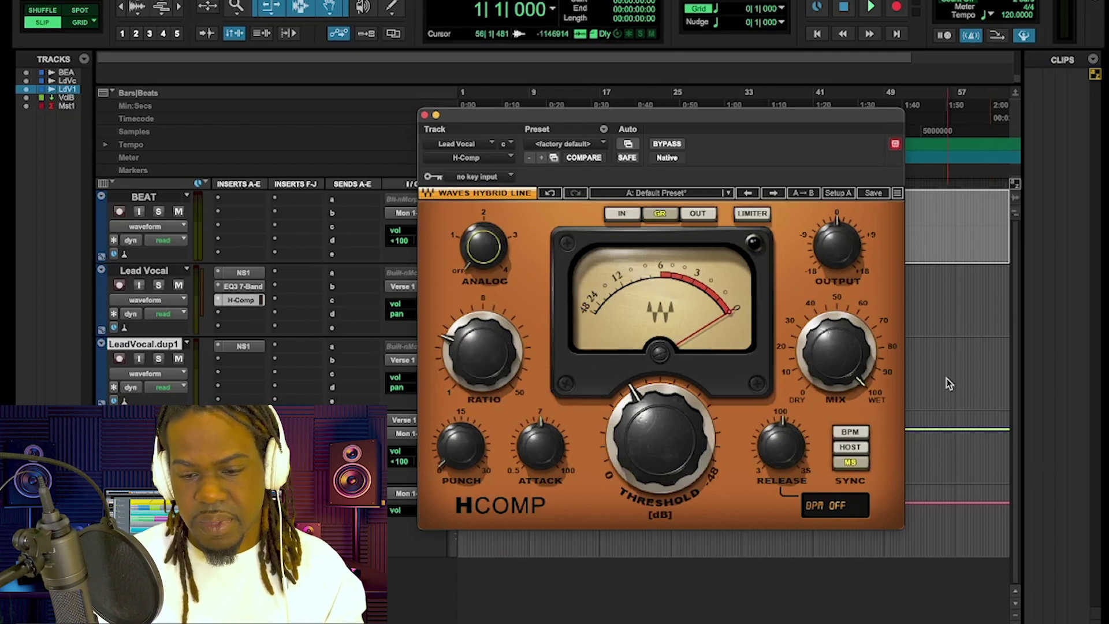
Step: Try different Threshold and Attack settings on the H-Comp, finishing with the Threshold at -12.4 dB
mouse_move(875, 374)
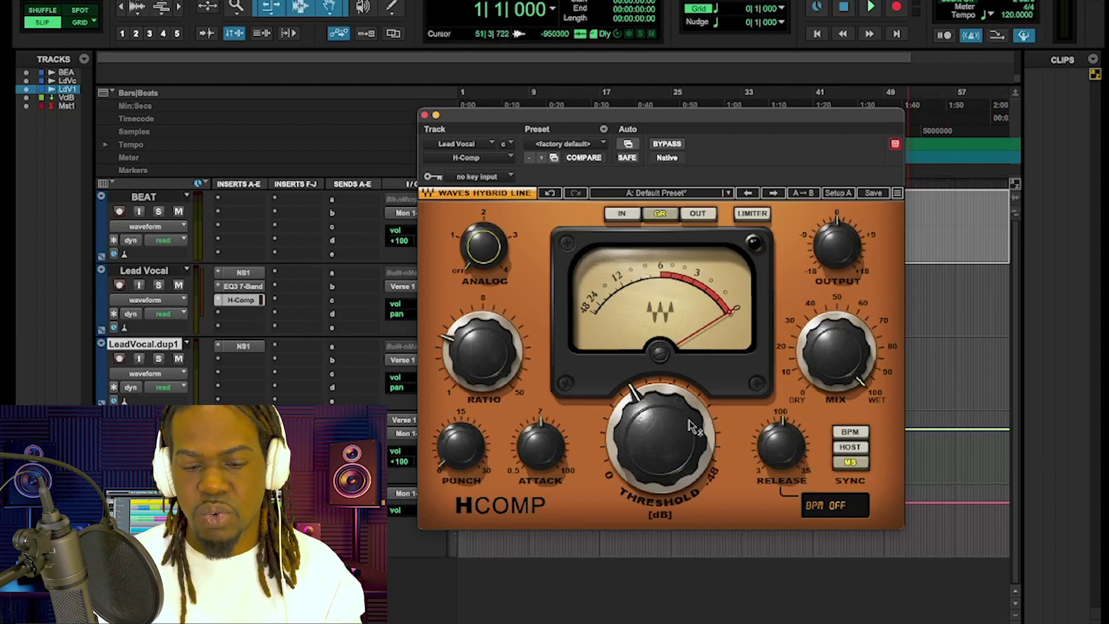
mouse_move(651, 434)
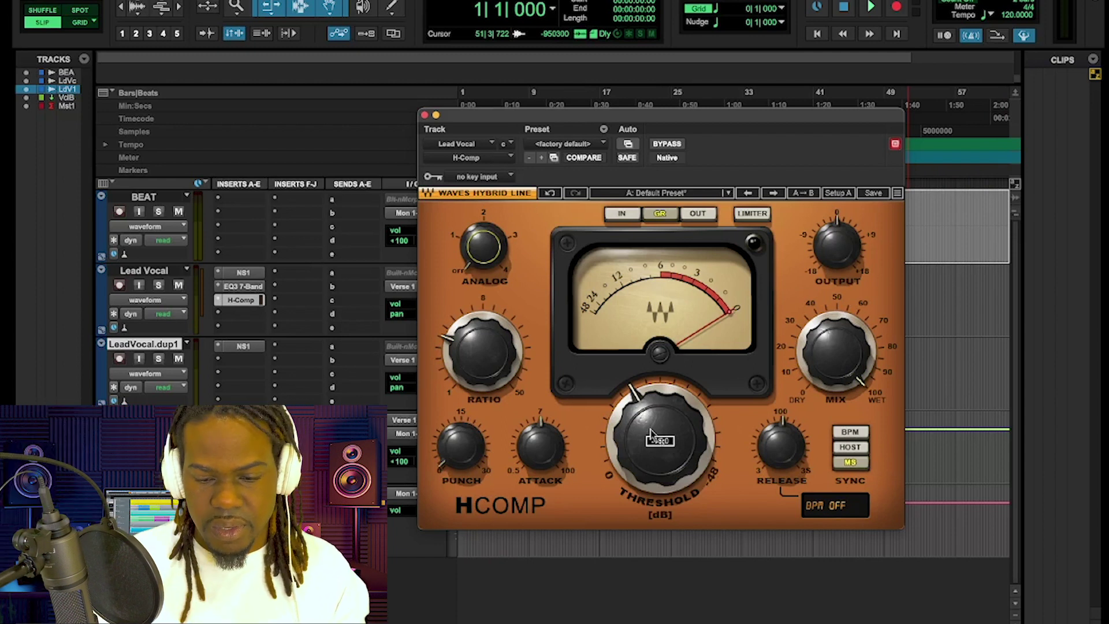
drag(652, 434, 652, 409)
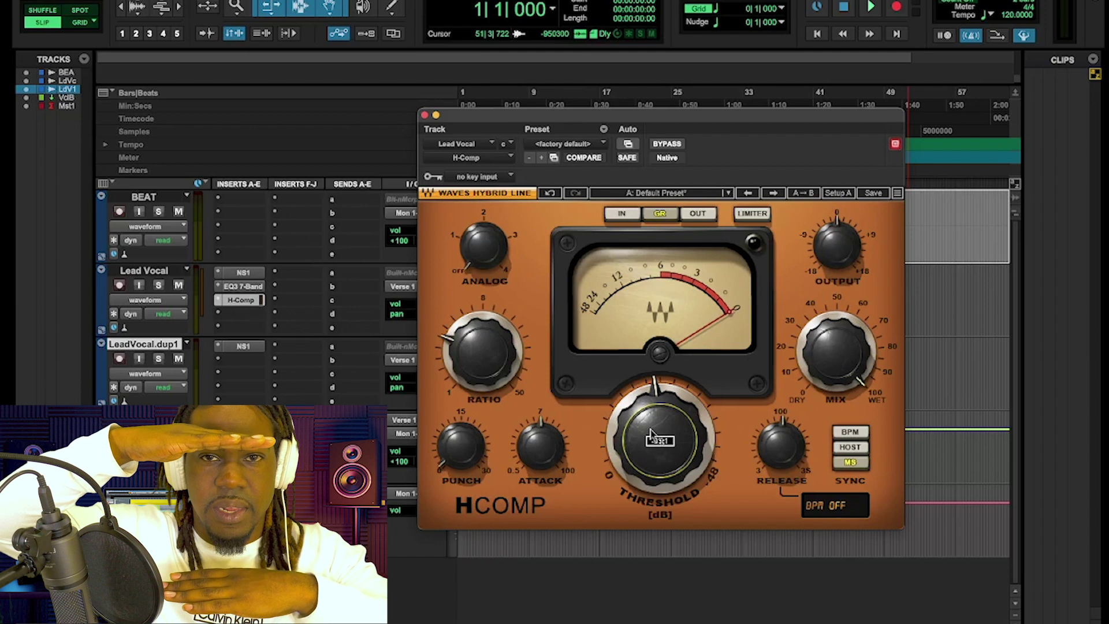
drag(651, 434, 651, 397)
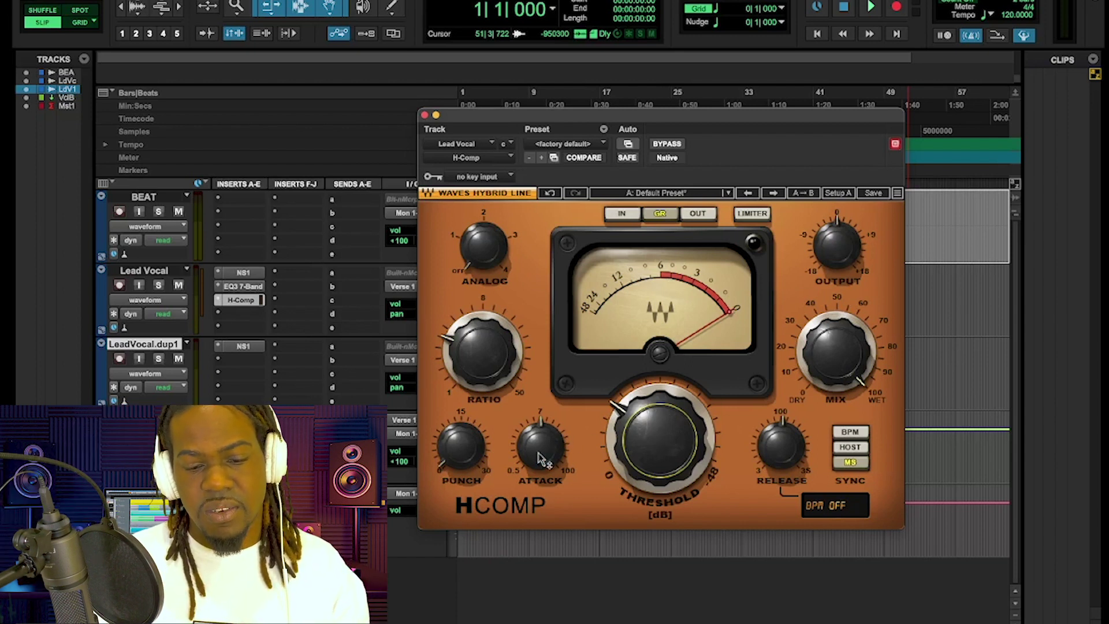
mouse_move(543, 455)
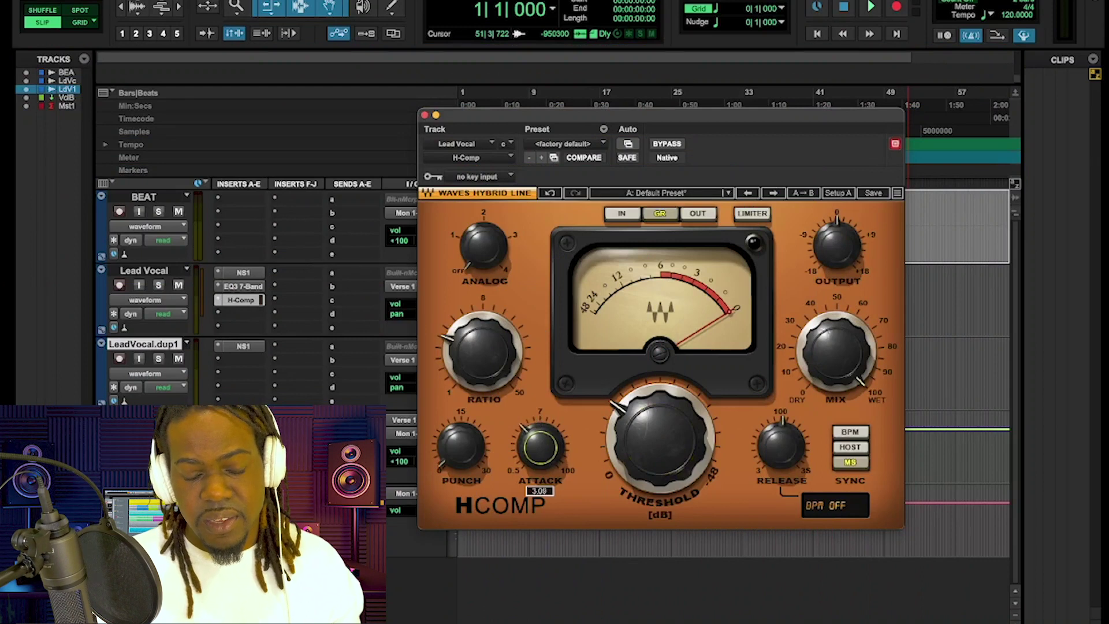
mouse_move(540, 446)
mouse_down()
mouse_move(540, 475)
mouse_move(546, 450)
mouse_up()
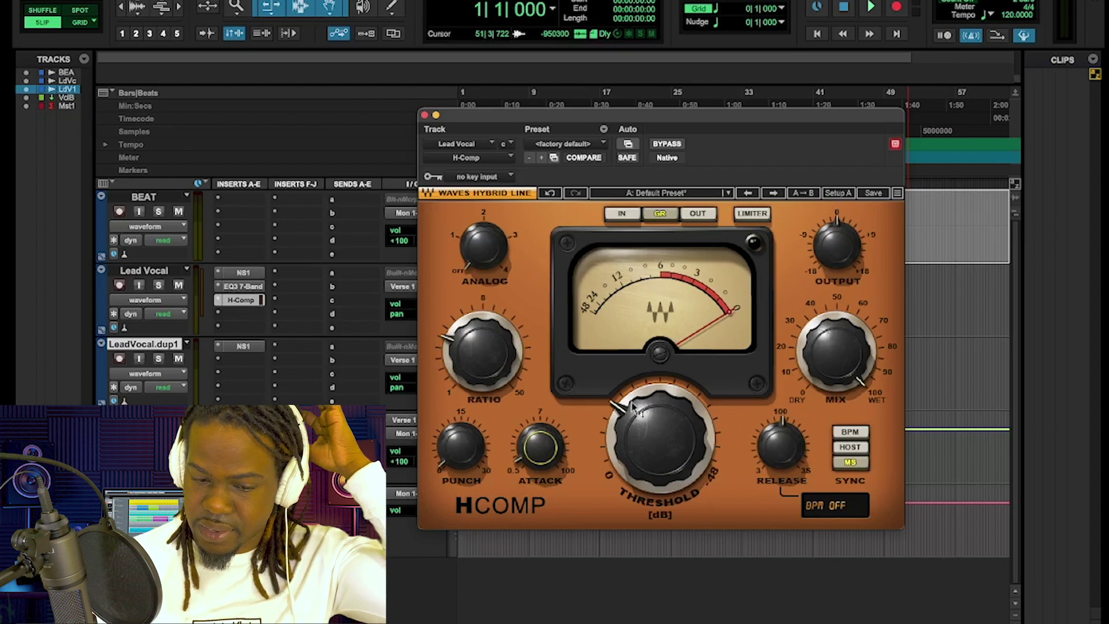
mouse_move(627, 426)
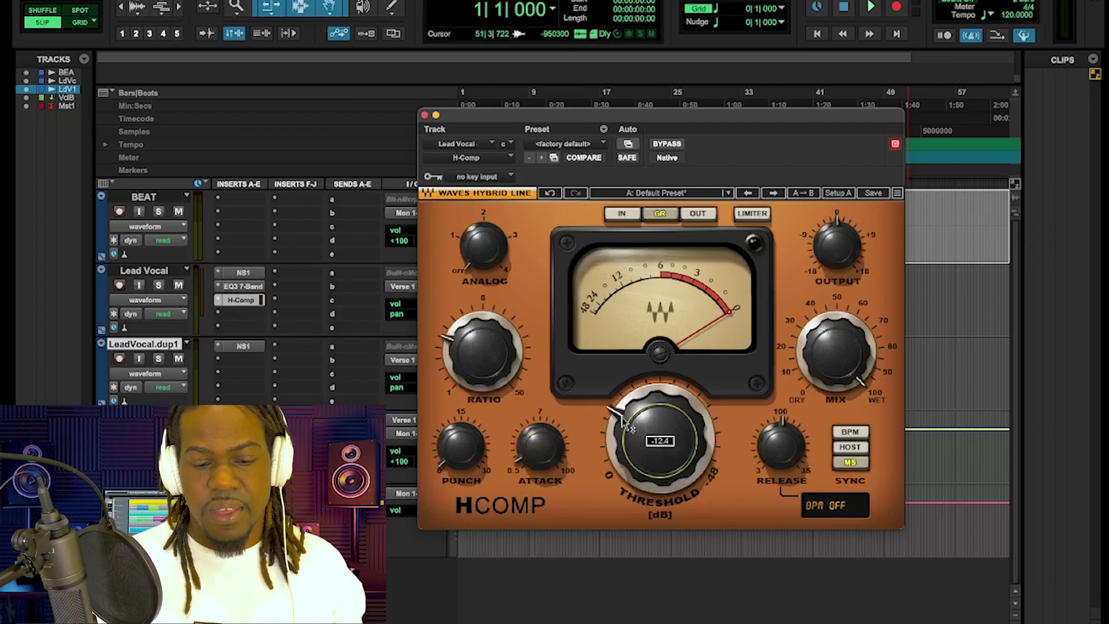
Step: Fine-tune the H-Comp's Attack to about 0.80 ms and set its Punch to 0.0
mouse_move(532, 462)
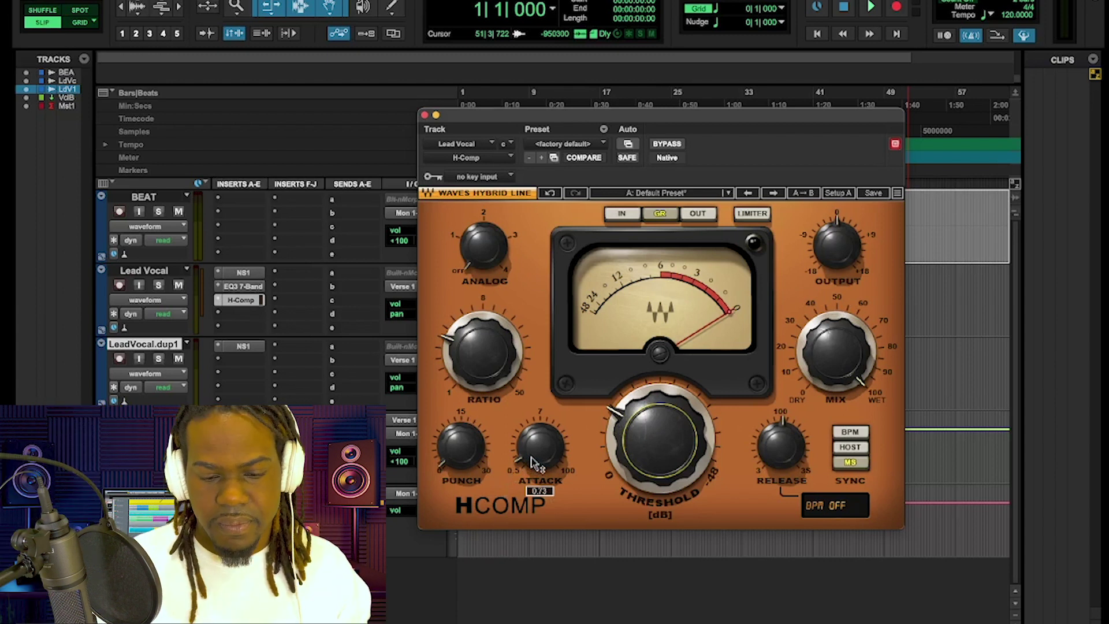
drag(534, 462, 535, 465)
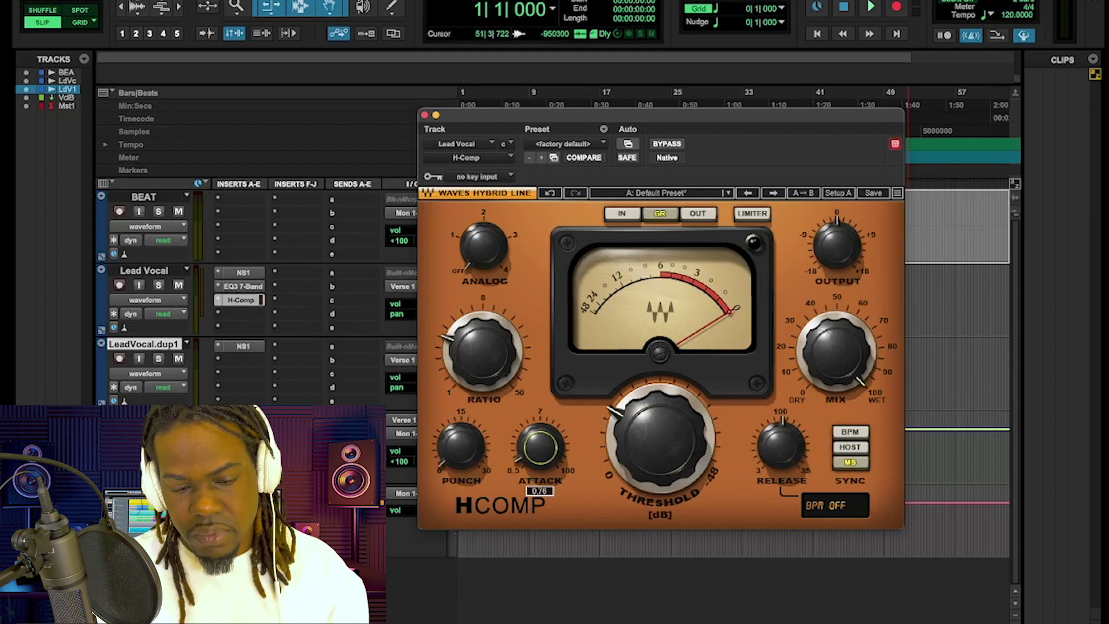
drag(535, 465, 534, 438)
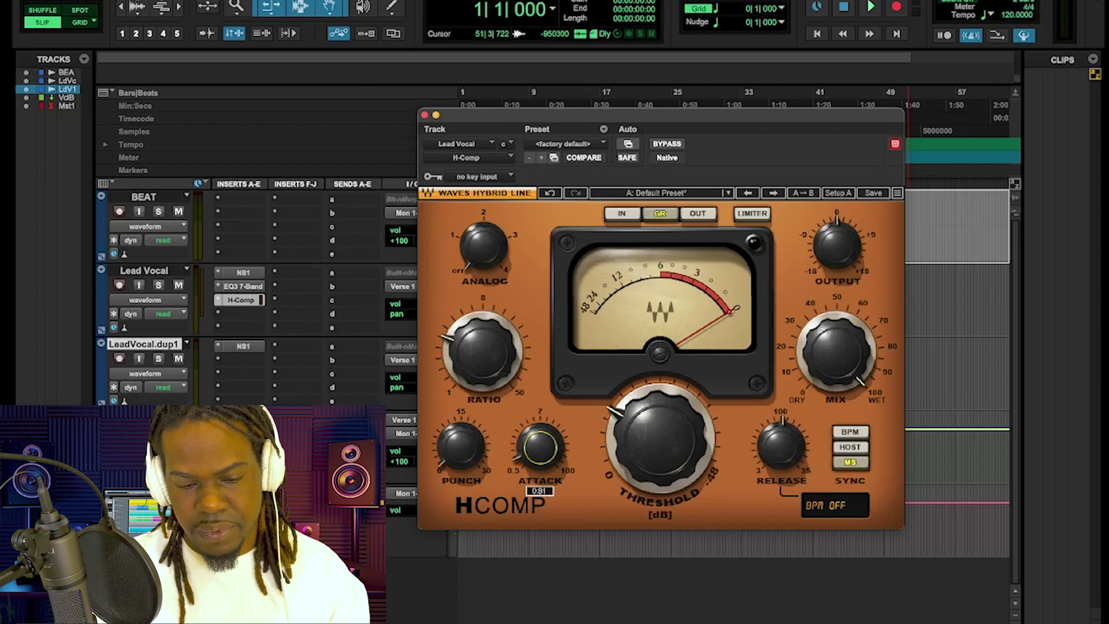
drag(534, 437, 534, 437)
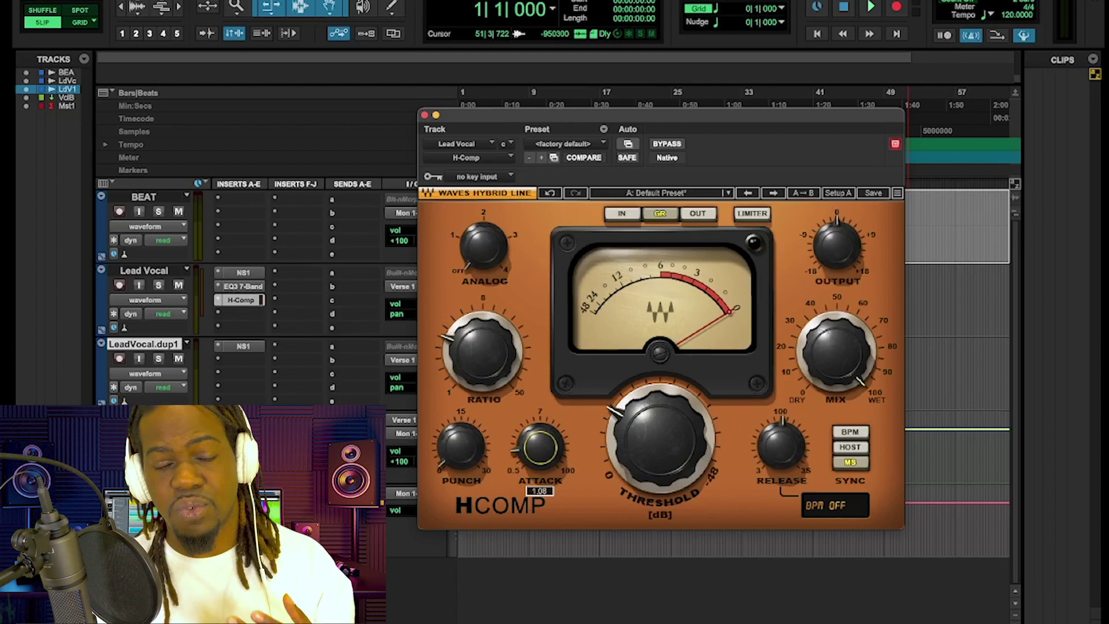
drag(534, 437, 534, 440)
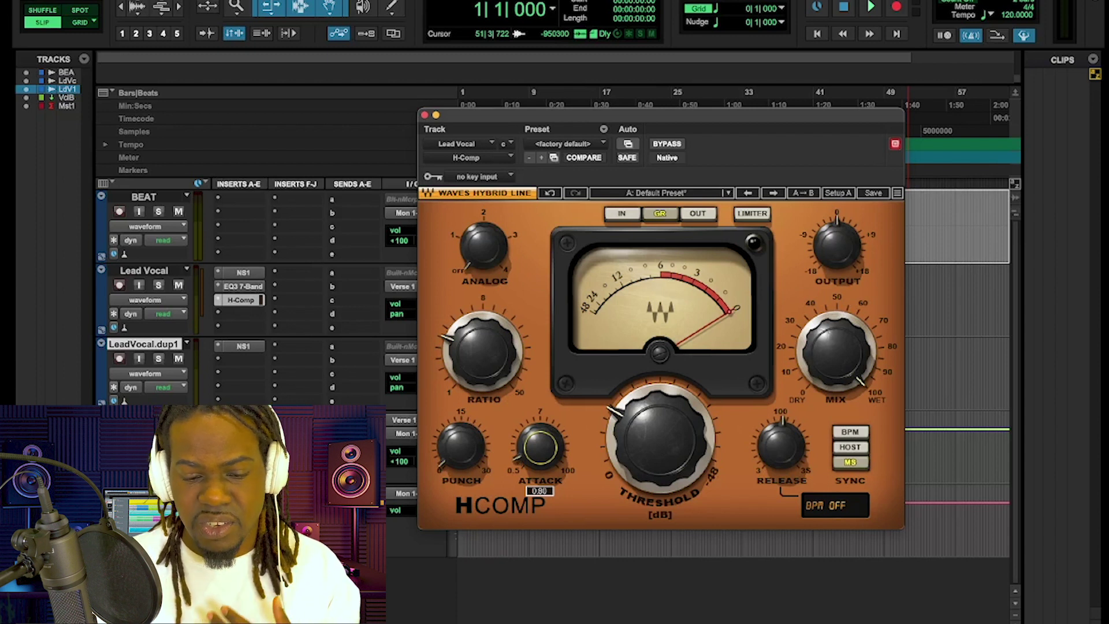
mouse_move(460, 442)
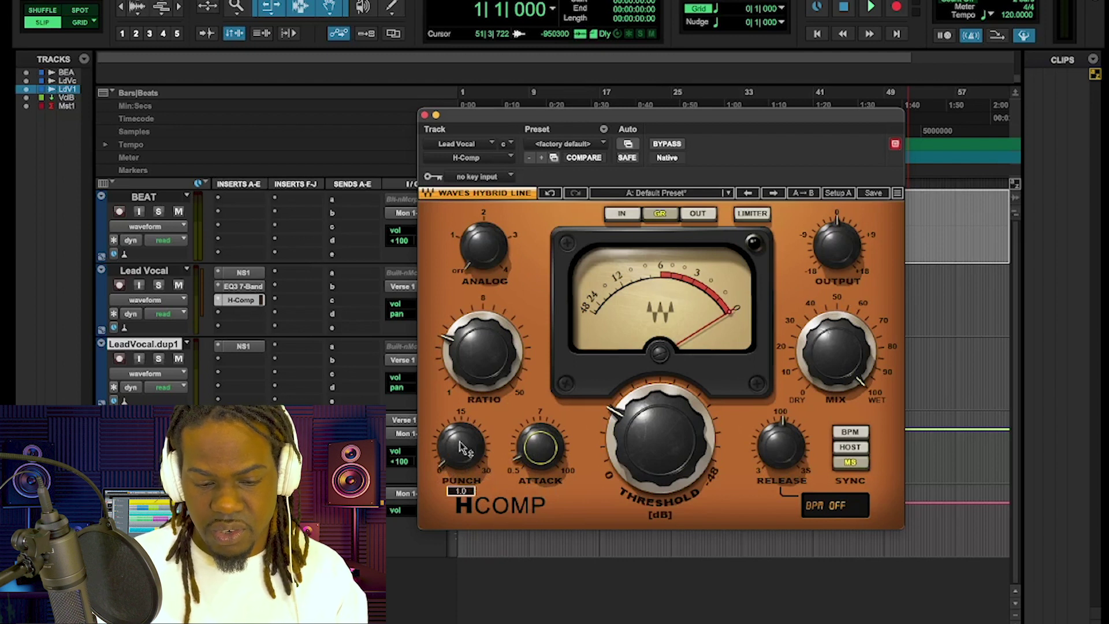
drag(460, 442, 461, 448)
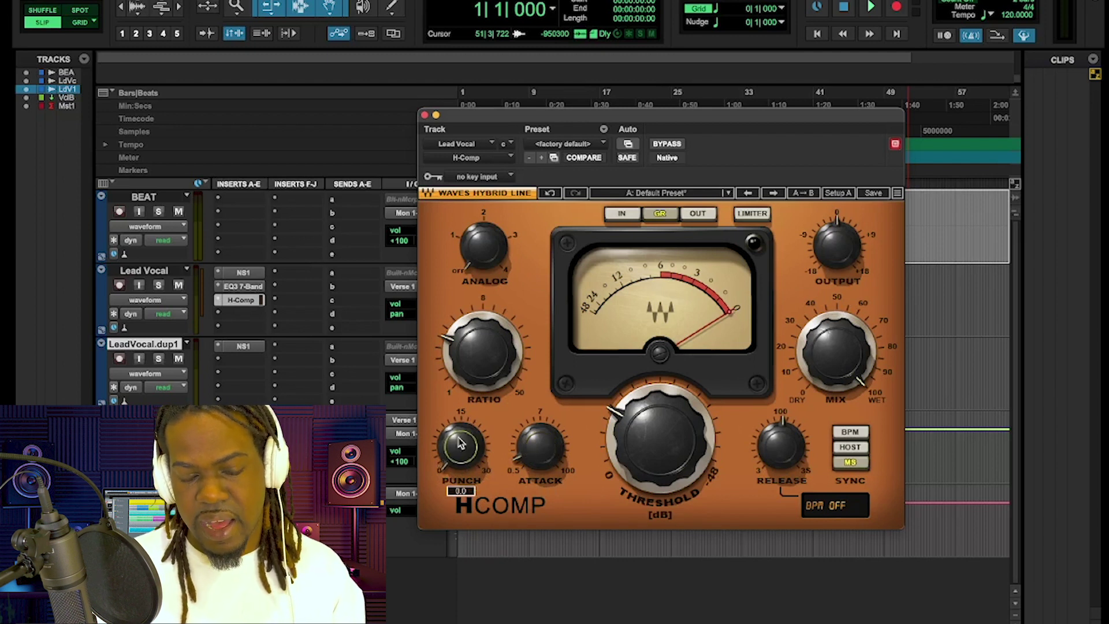
Step: Try faster and slower Release times on the H-Comp and set the Release to about 154 ms
mouse_move(516, 459)
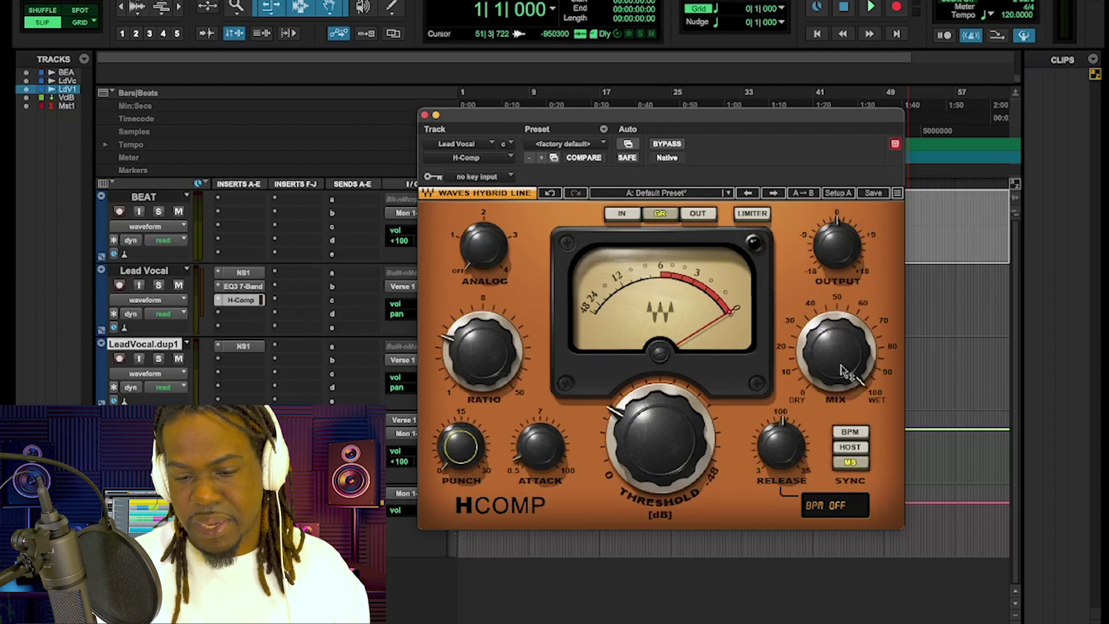
click(784, 452)
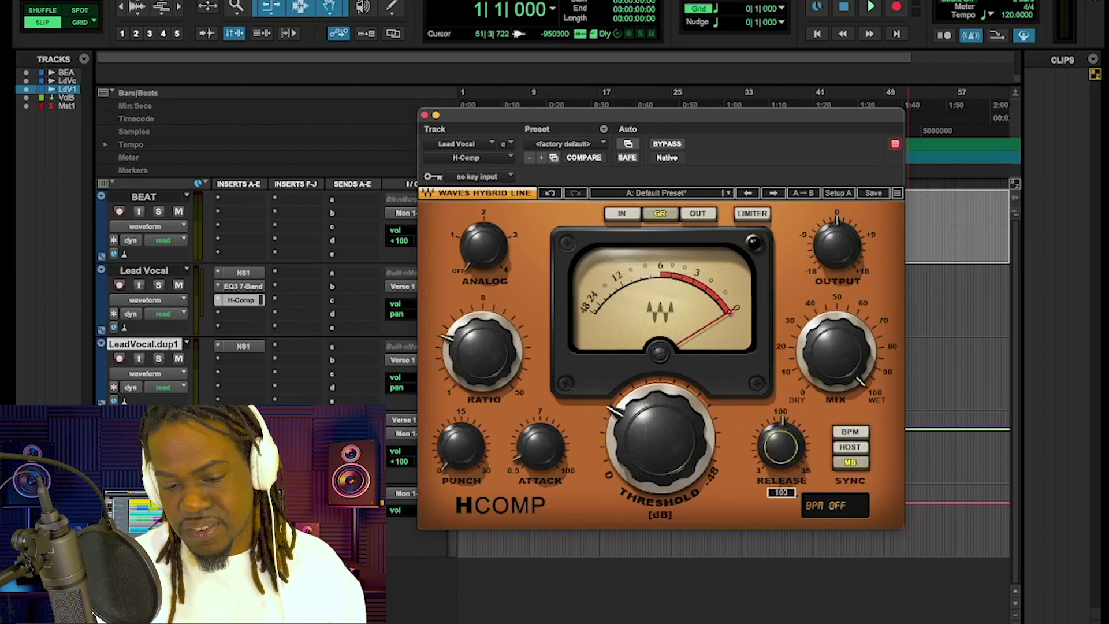
drag(784, 452, 778, 454)
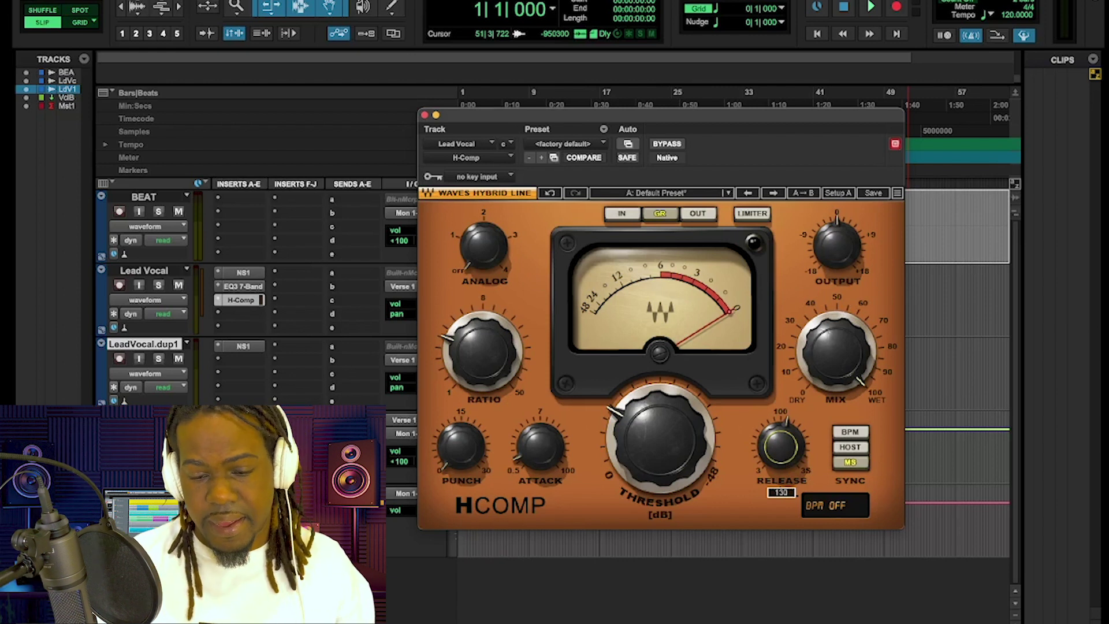
drag(781, 447, 781, 452)
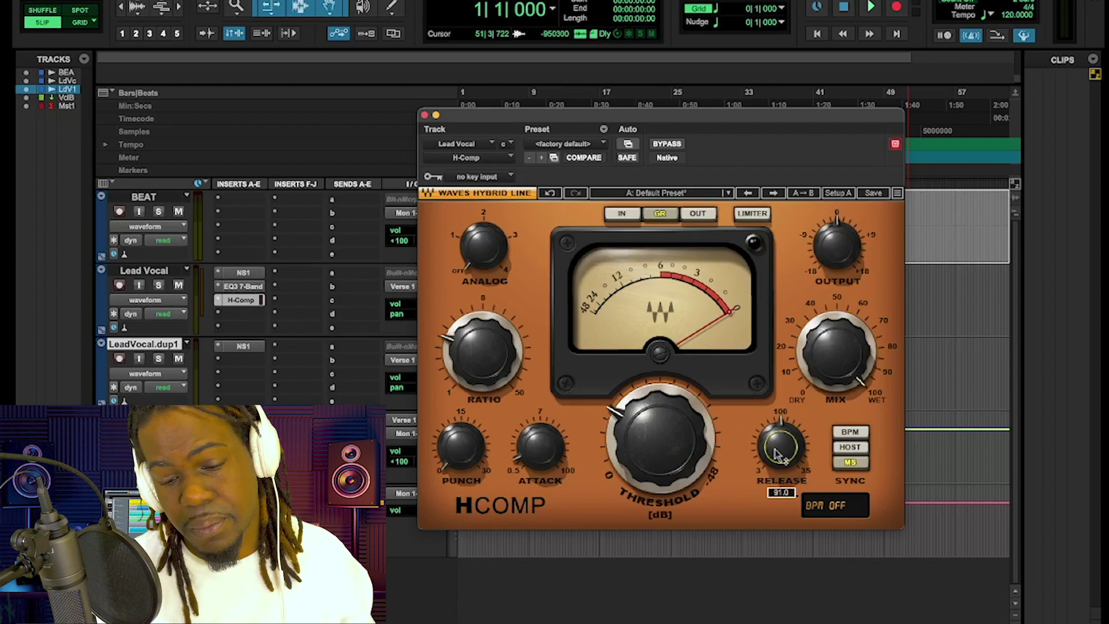
drag(779, 455, 781, 427)
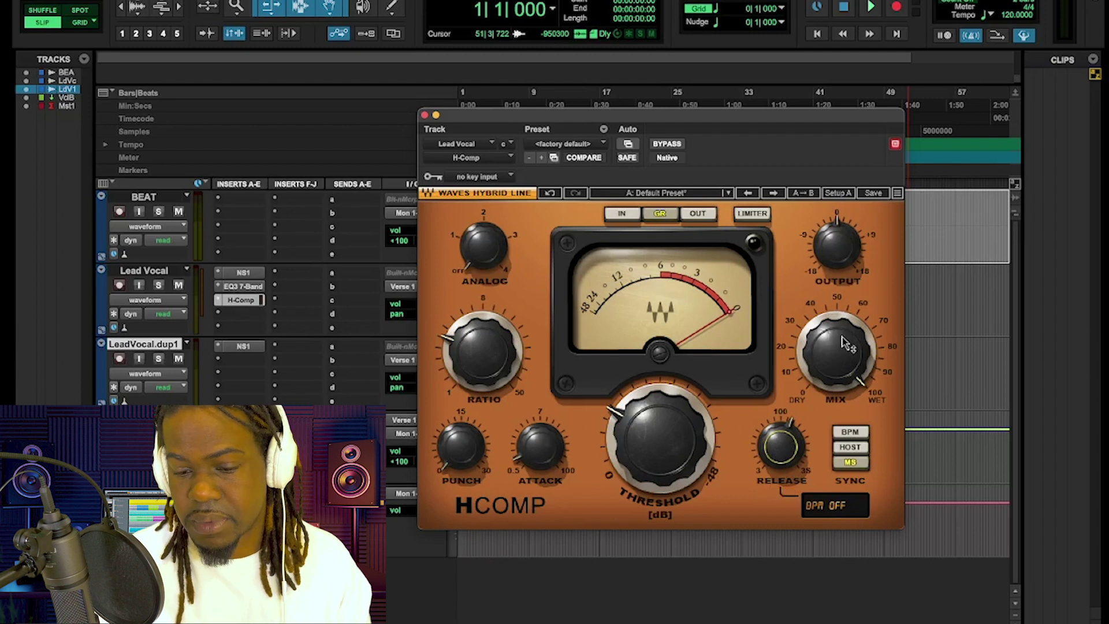
mouse_move(842, 337)
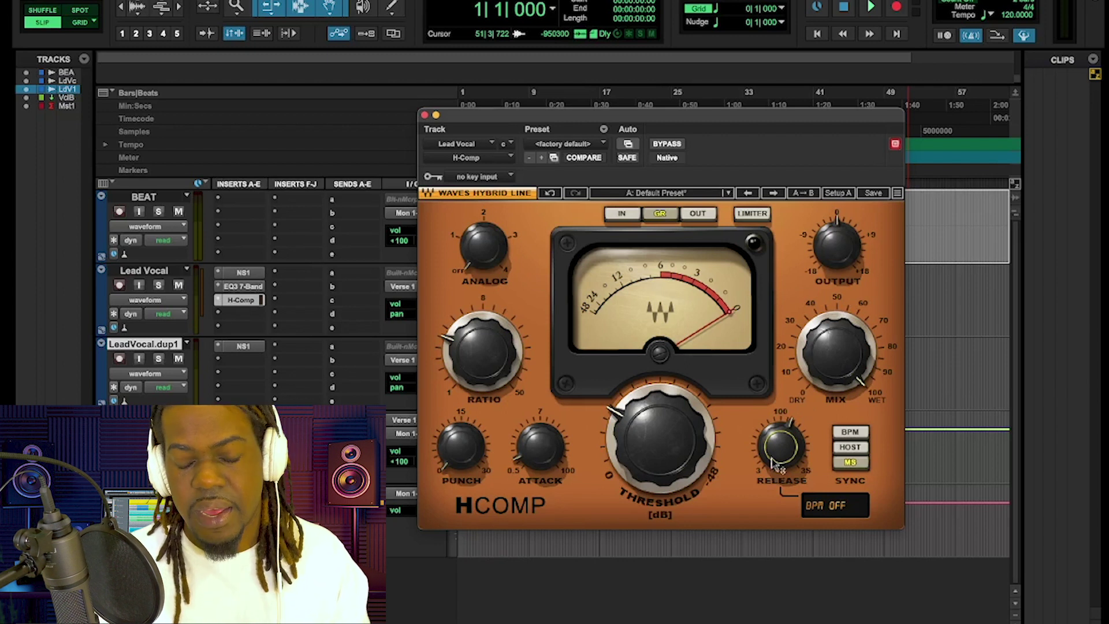
mouse_move(780, 451)
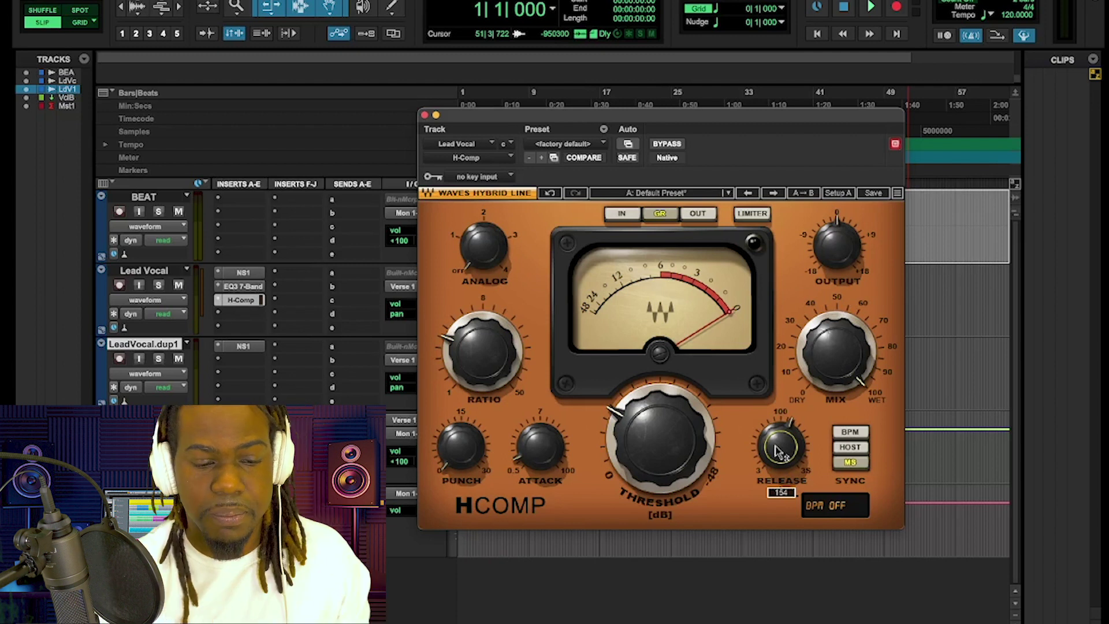
Step: Reopen the EQ3 7-Band equalizer on the Lead Vocal track
click(243, 286)
click(243, 286)
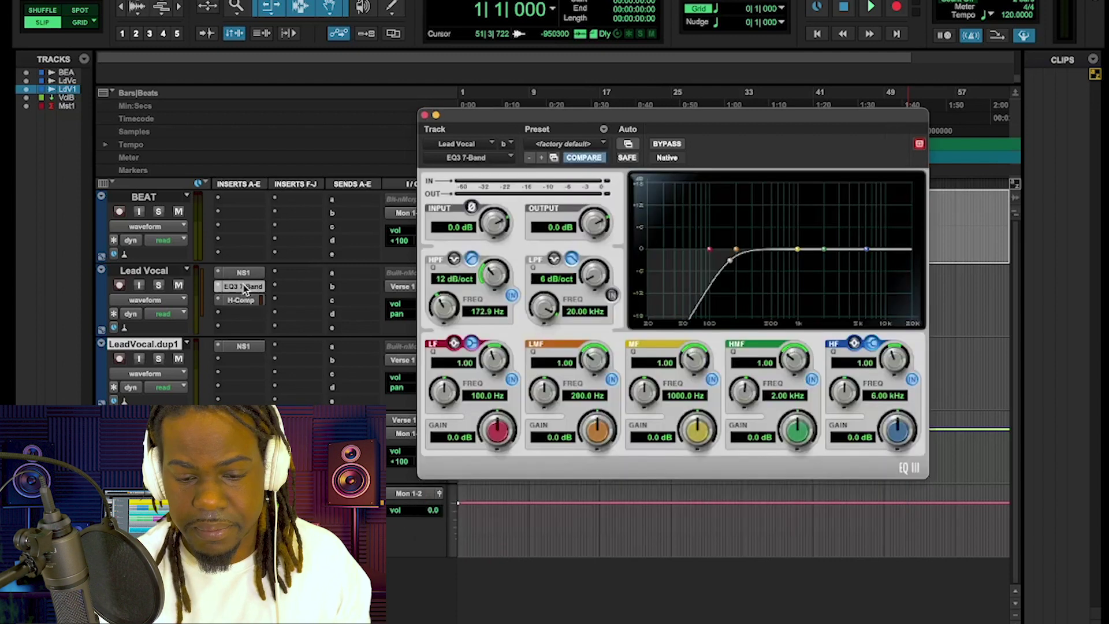